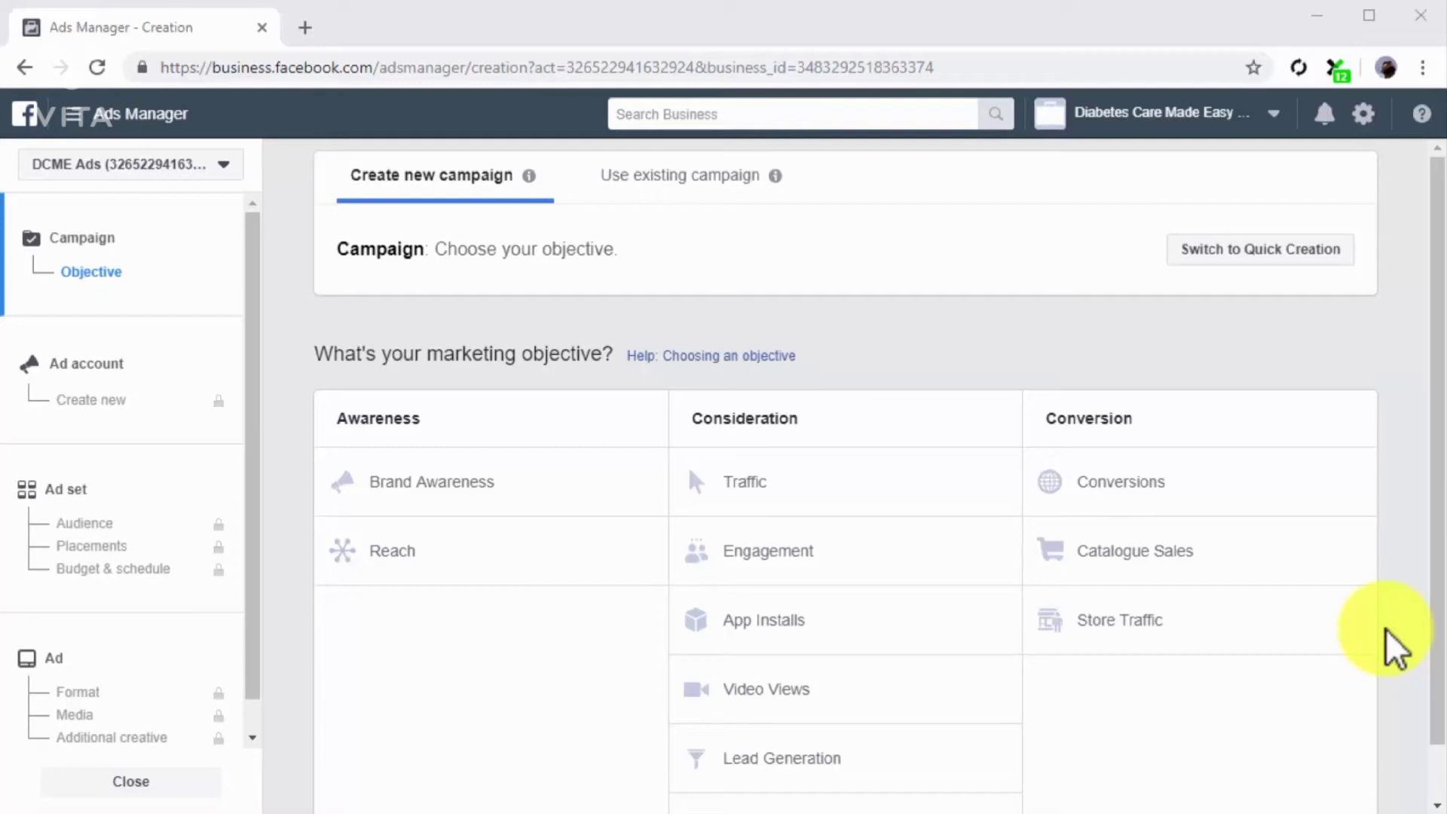
Step: Choose Reach as the marketing objective for the new campaign and go on to the ad set settings
click(576, 526)
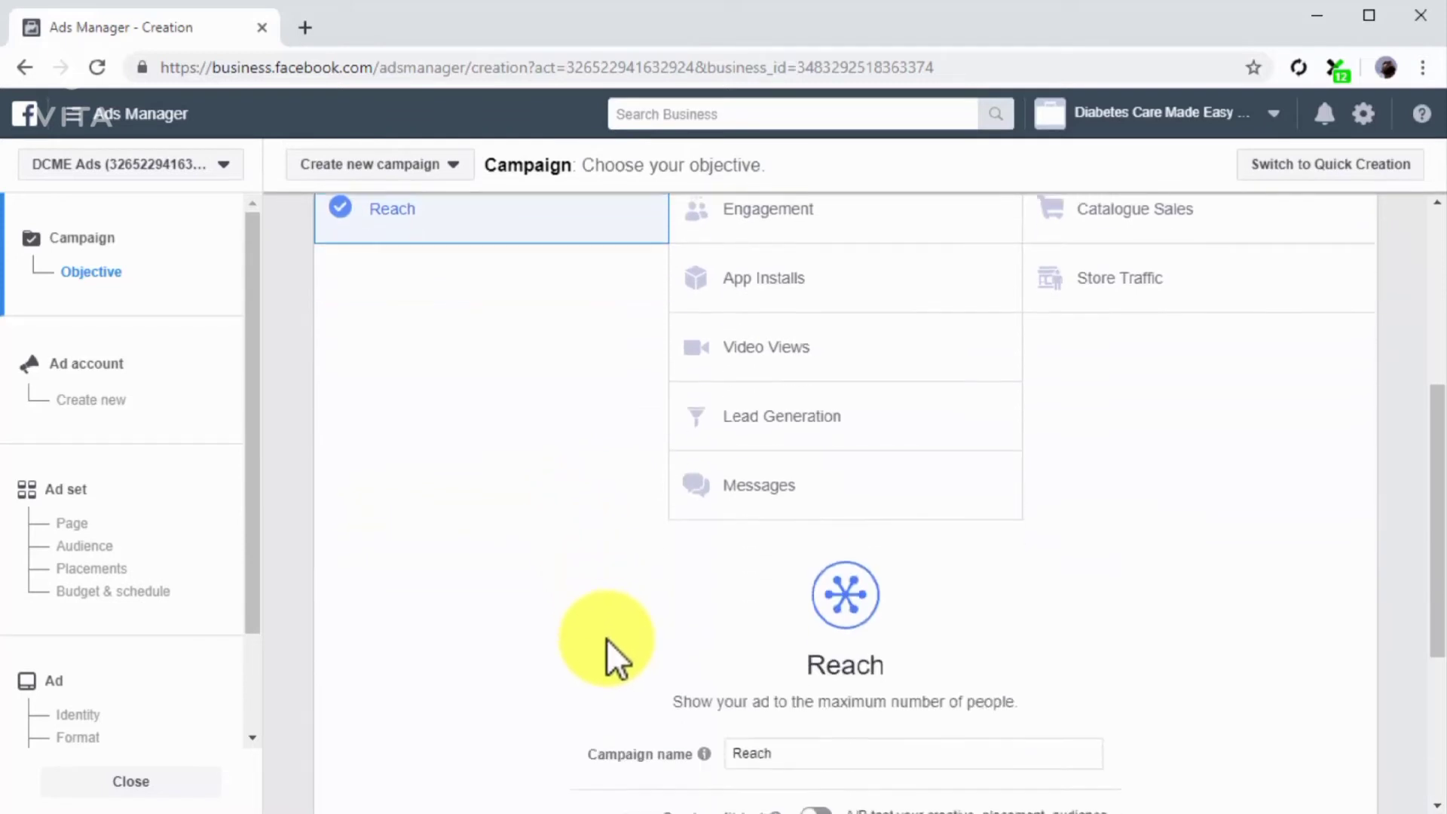
scroll(607, 639, down, 2)
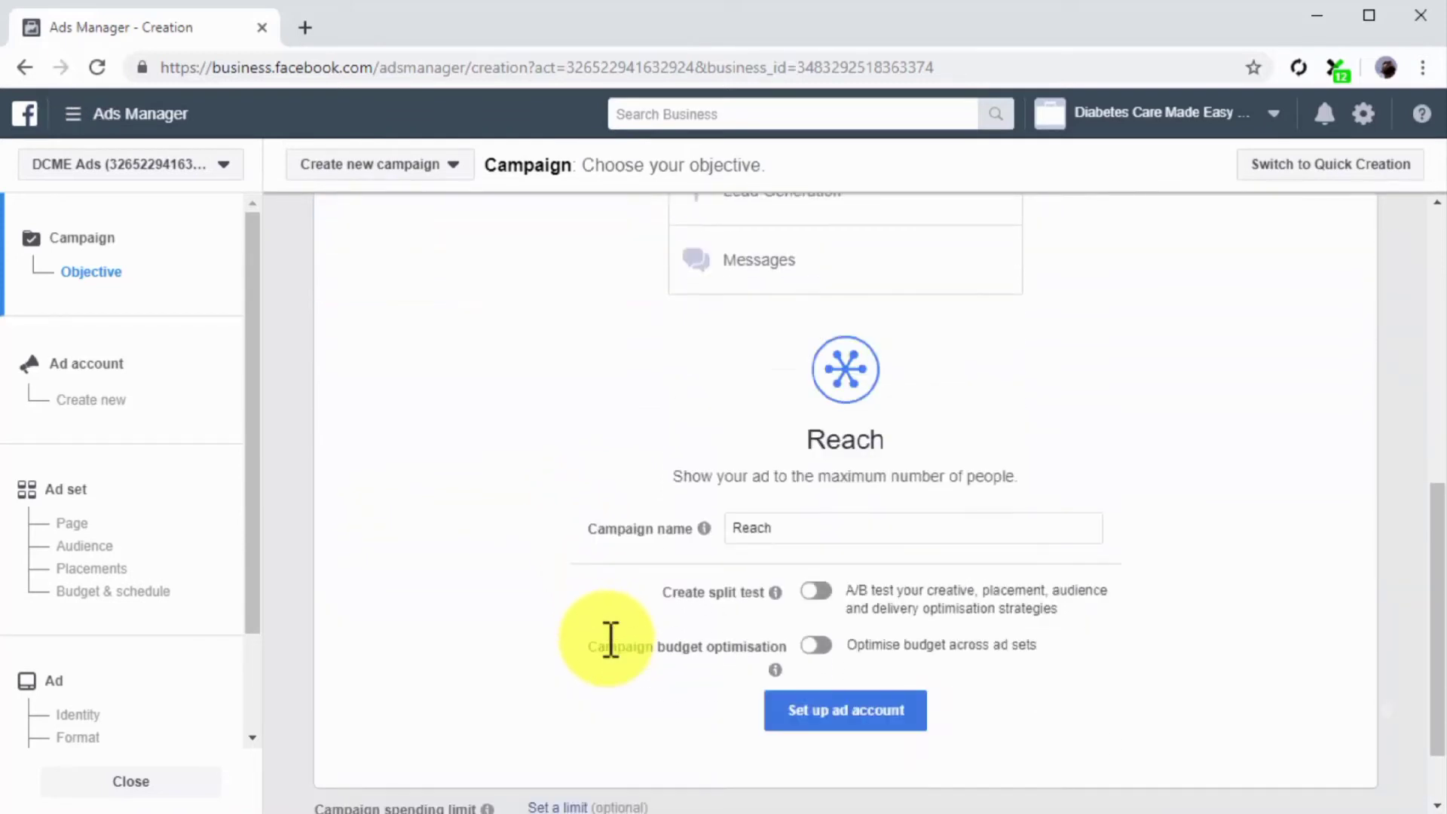
click(223, 462)
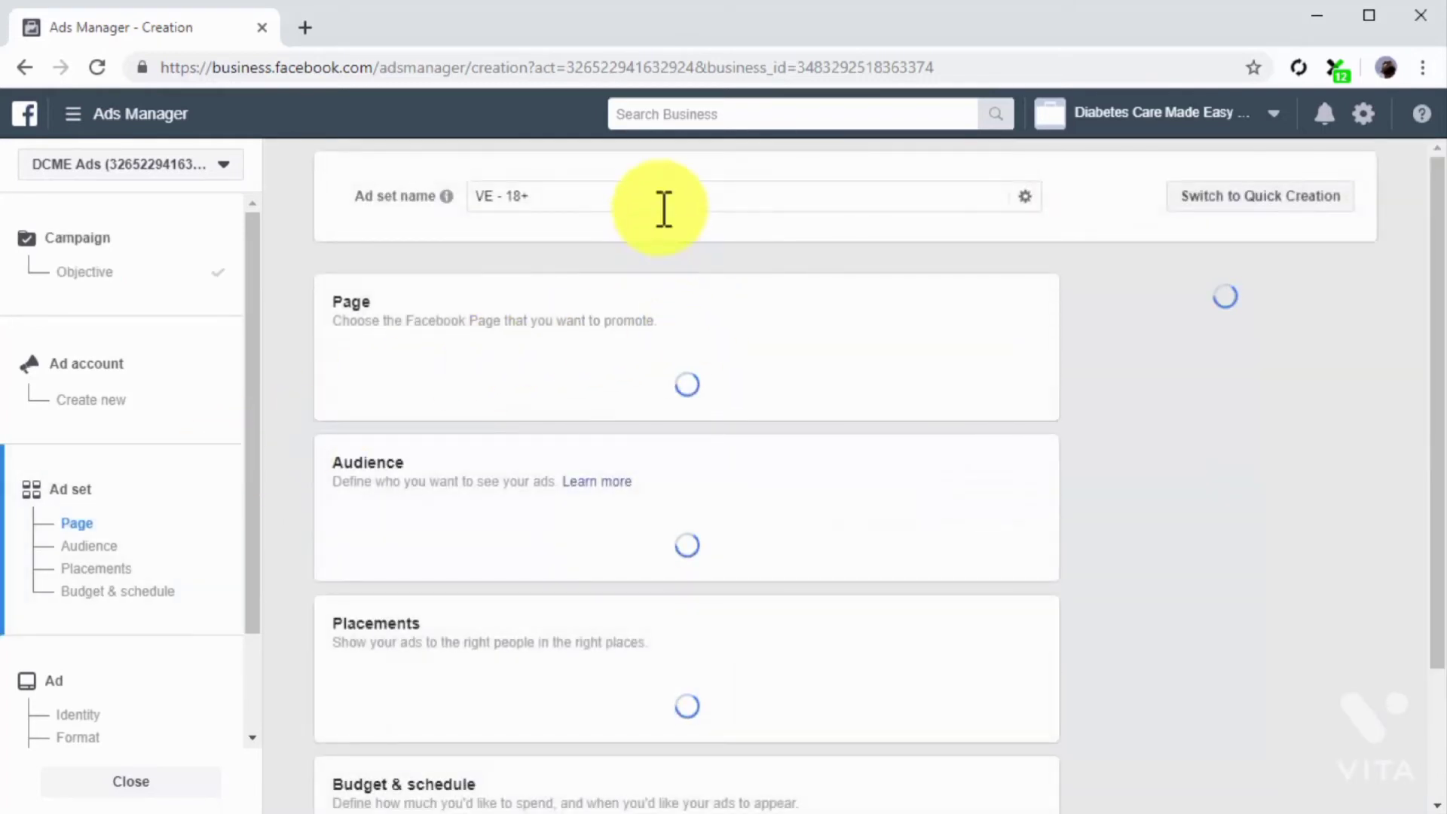
Step: Name the ad set "Ad Campaign For Lookalike Audience" and choose Diabetes Care Made Easy as the Facebook Page to promote
click(664, 209)
key(ctrl+a)
text(Ad Campaign For Lookalike Audience)
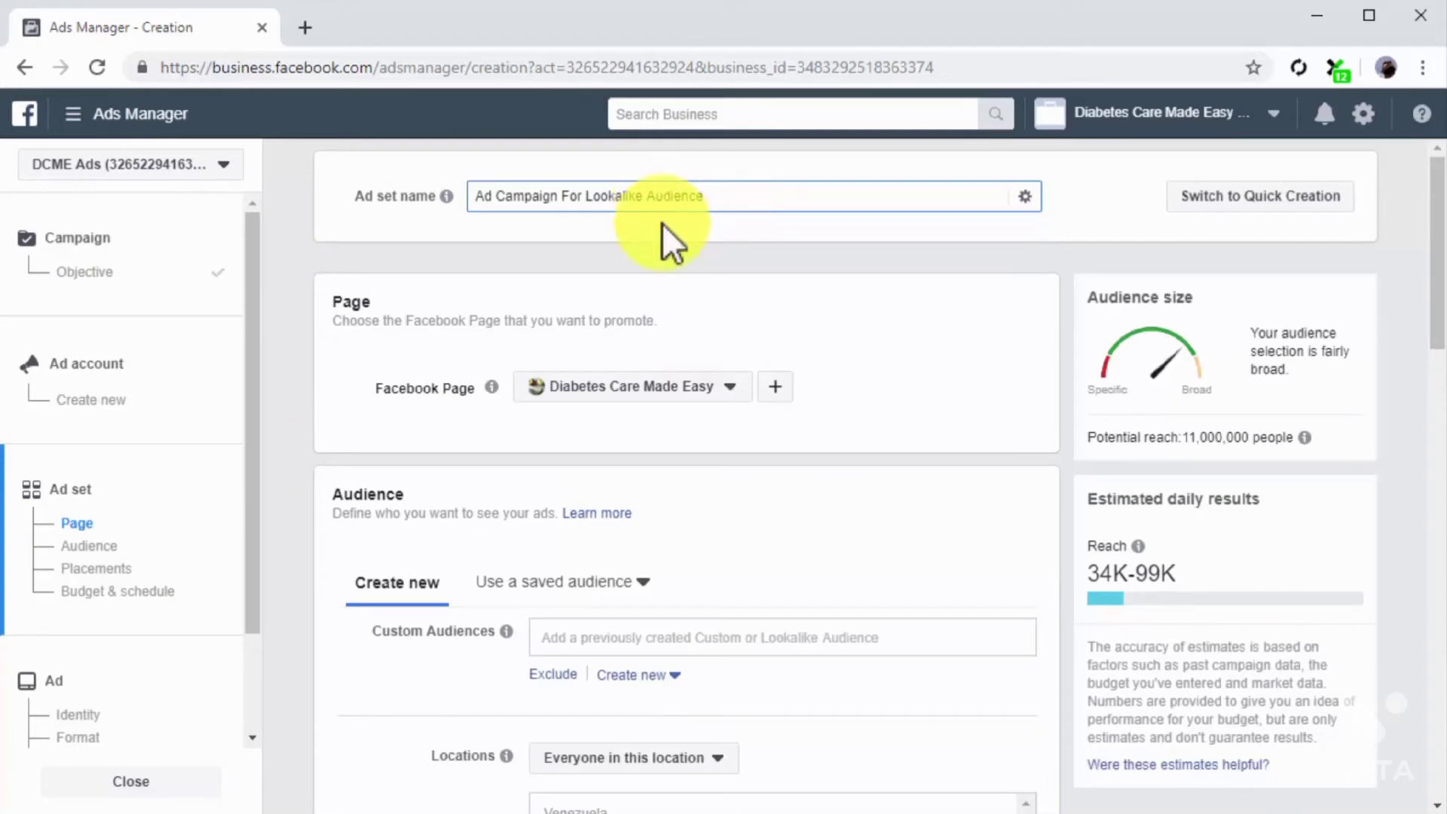
click(727, 386)
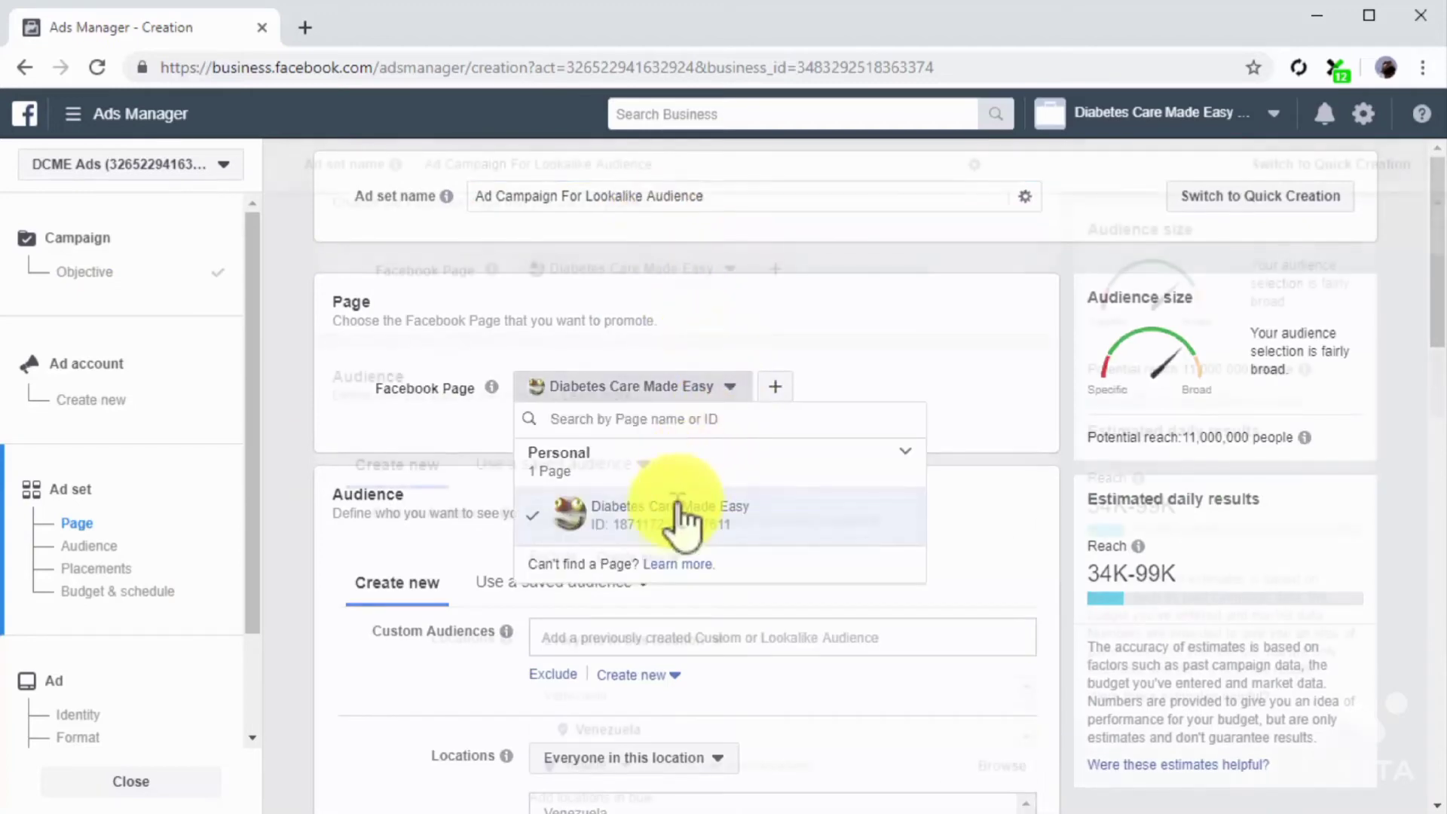
click(686, 517)
Step: Add the lookalike audience "Lookalike (US, 1%) - Custom Page Audience" to the ad set's custom audiences
click(676, 510)
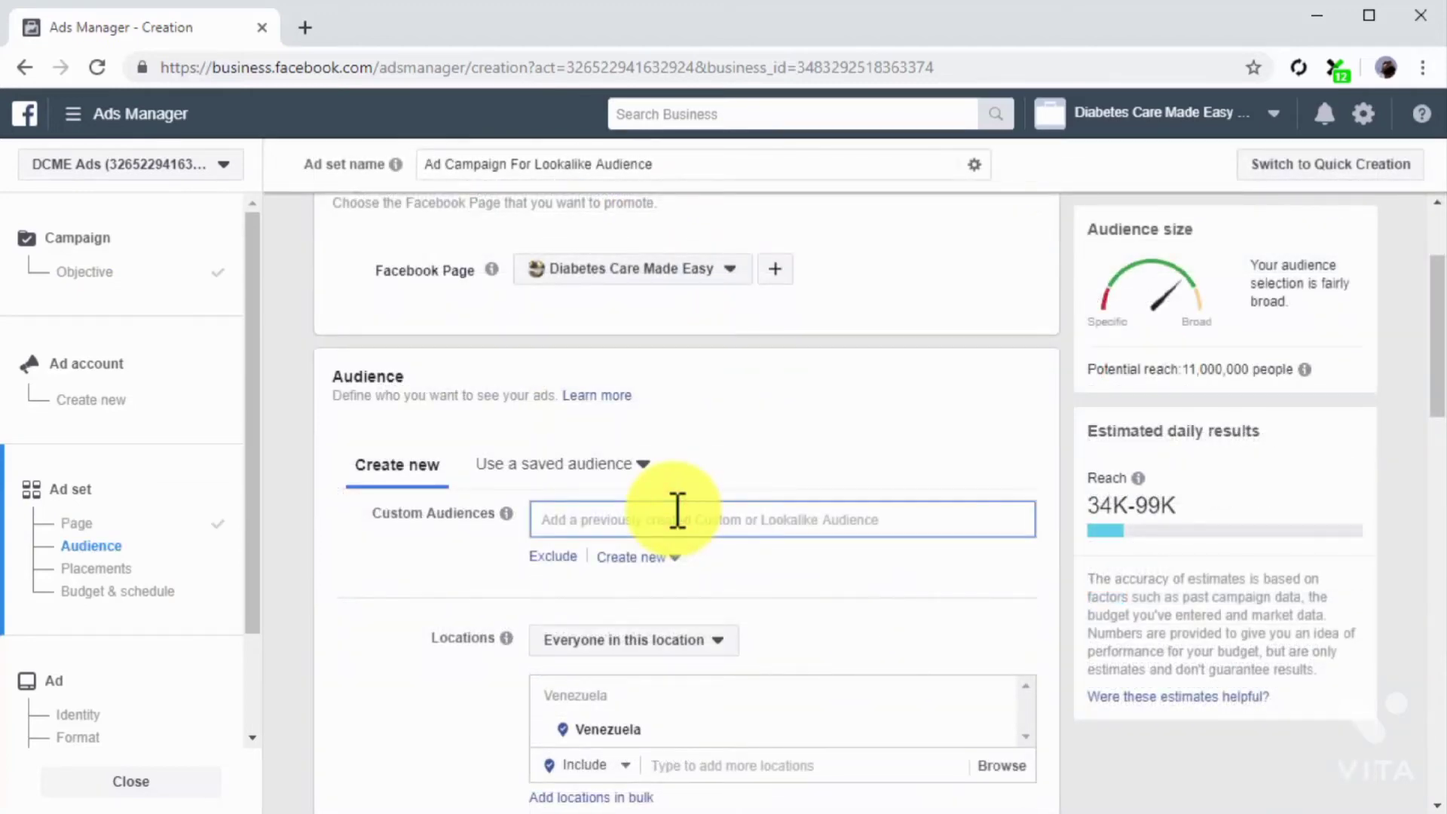
click(682, 564)
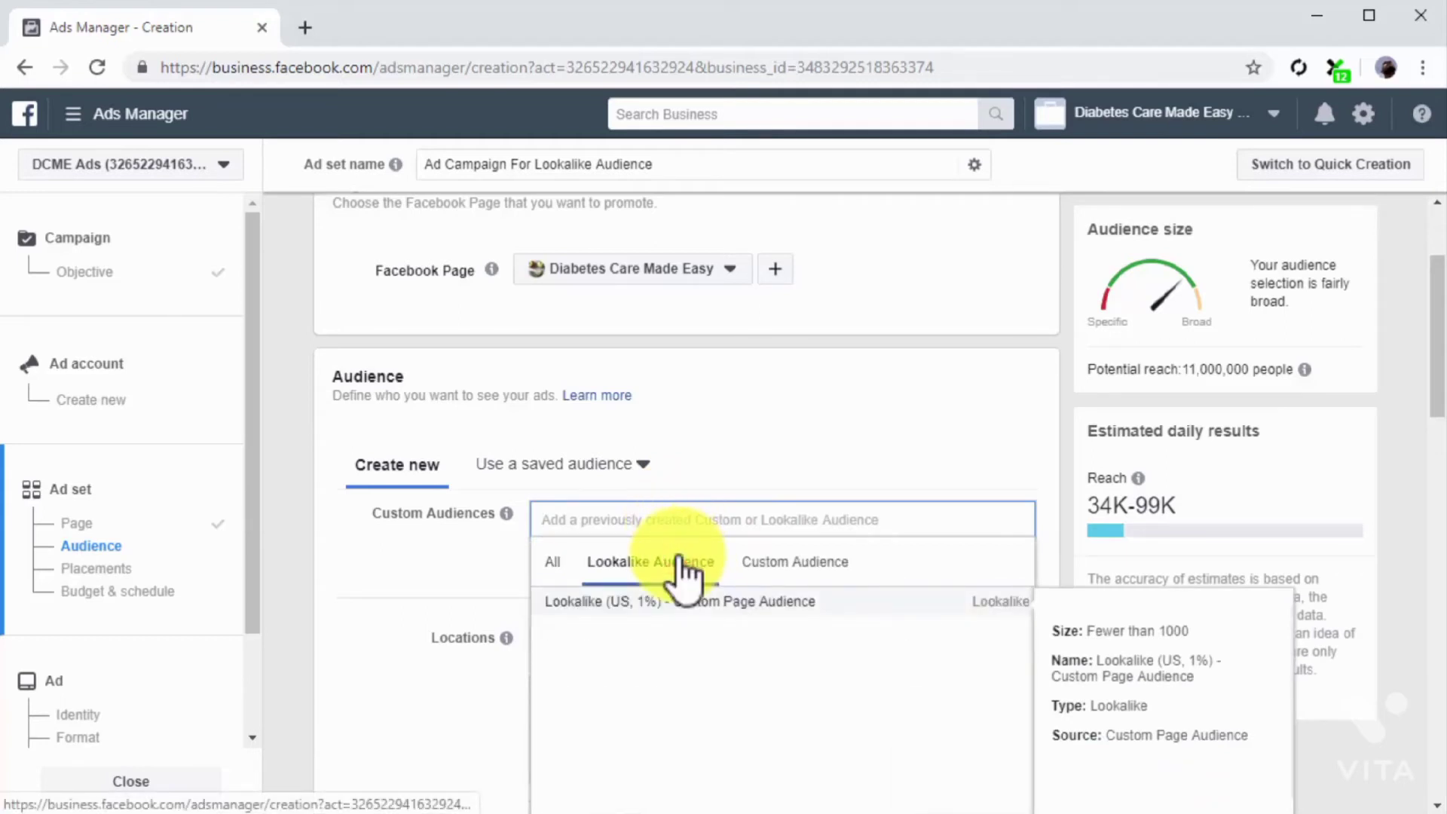
click(661, 599)
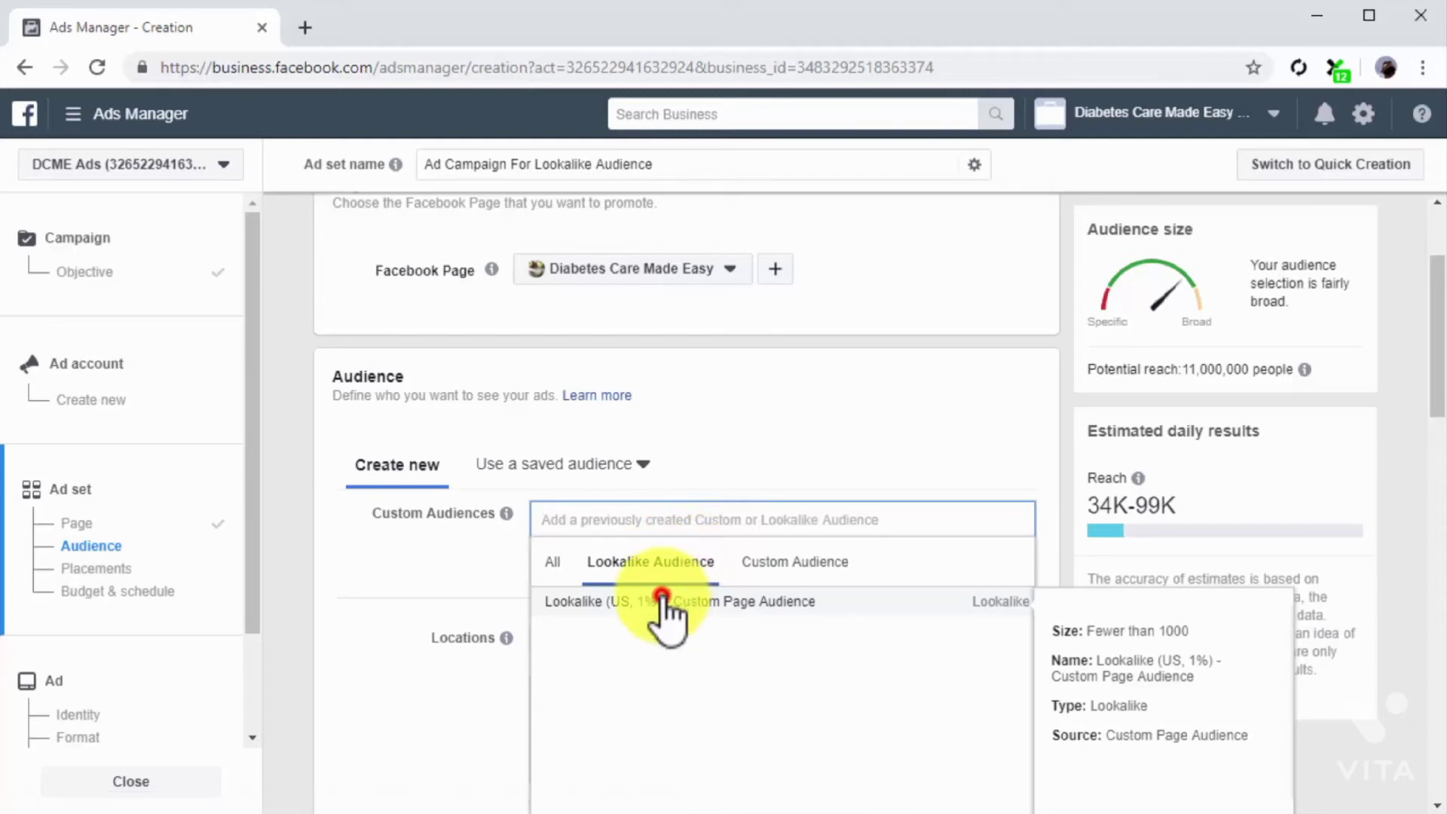
click(463, 579)
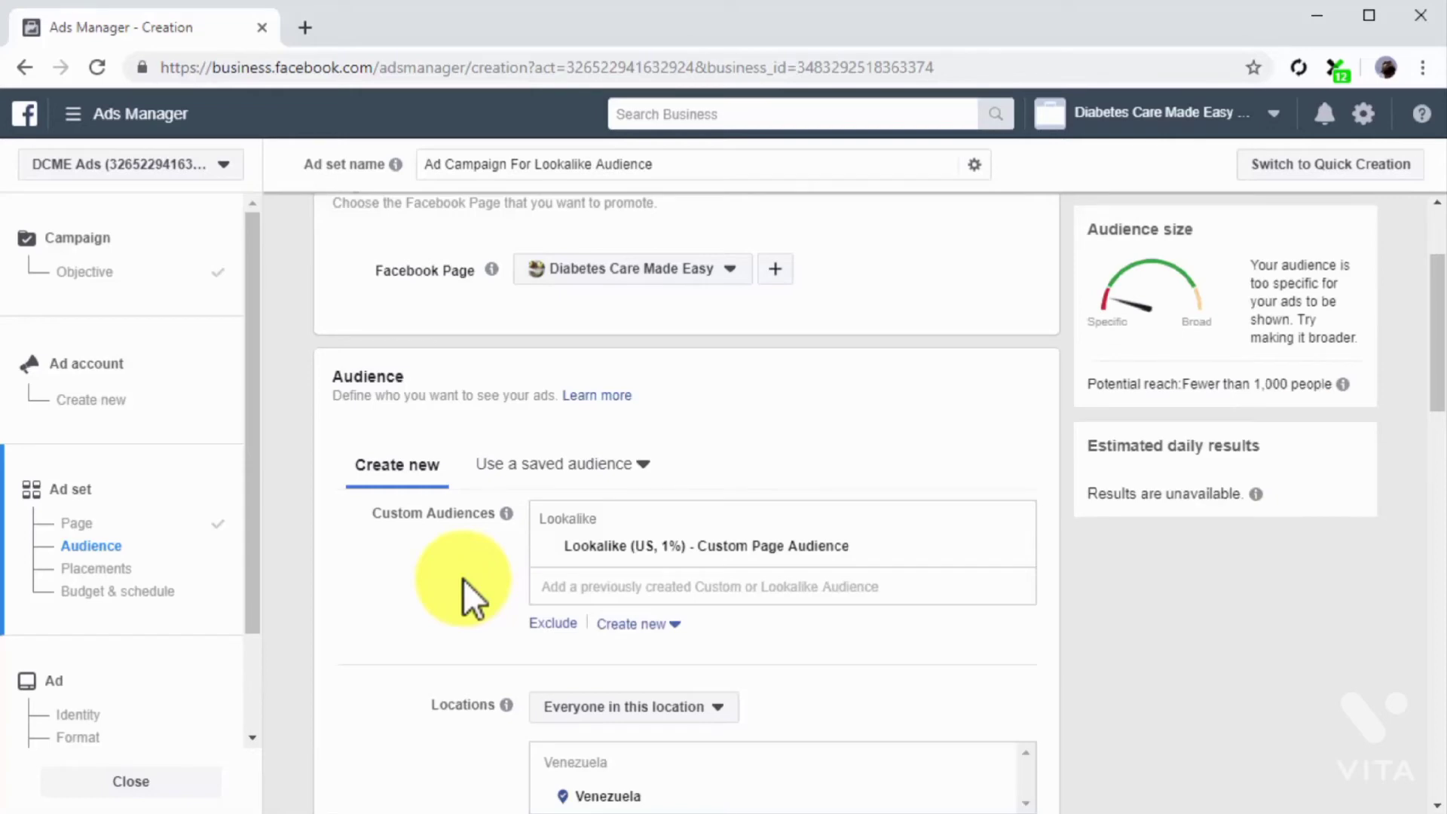
Step: Add a Facebook Pages connection that excludes people who like your Page
scroll(463, 579, down, 6)
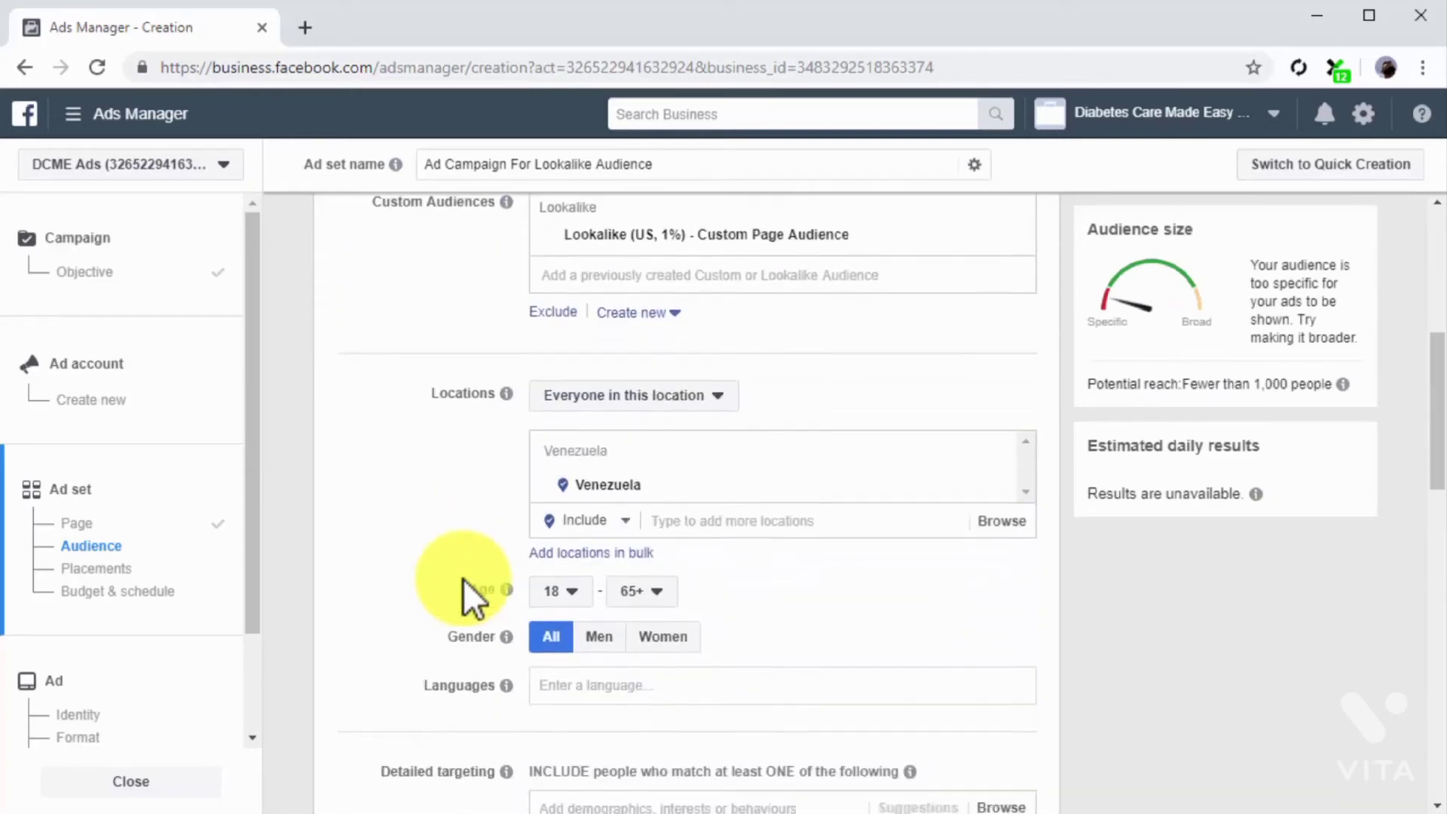
scroll(462, 579, down, 5)
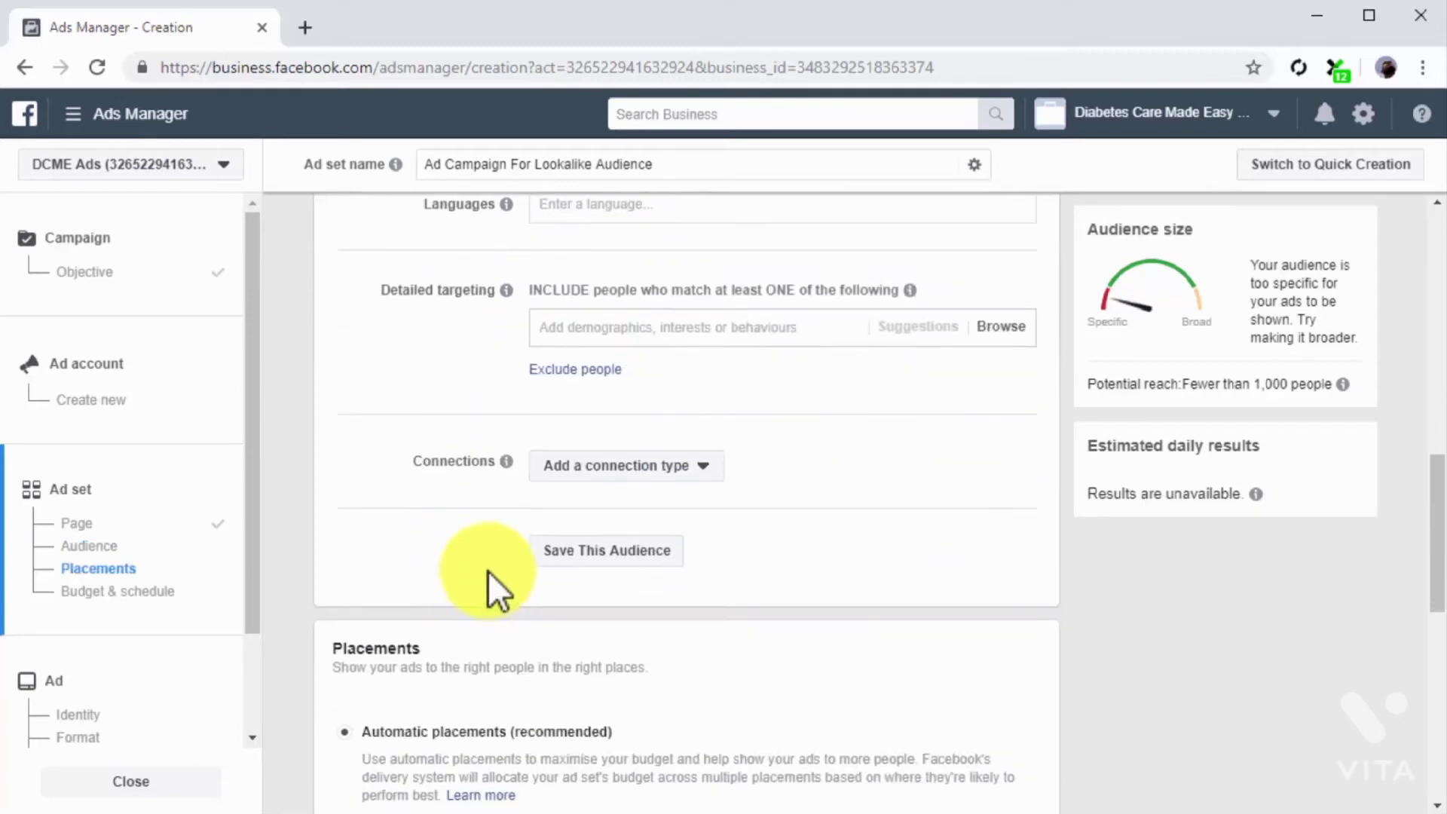
click(691, 472)
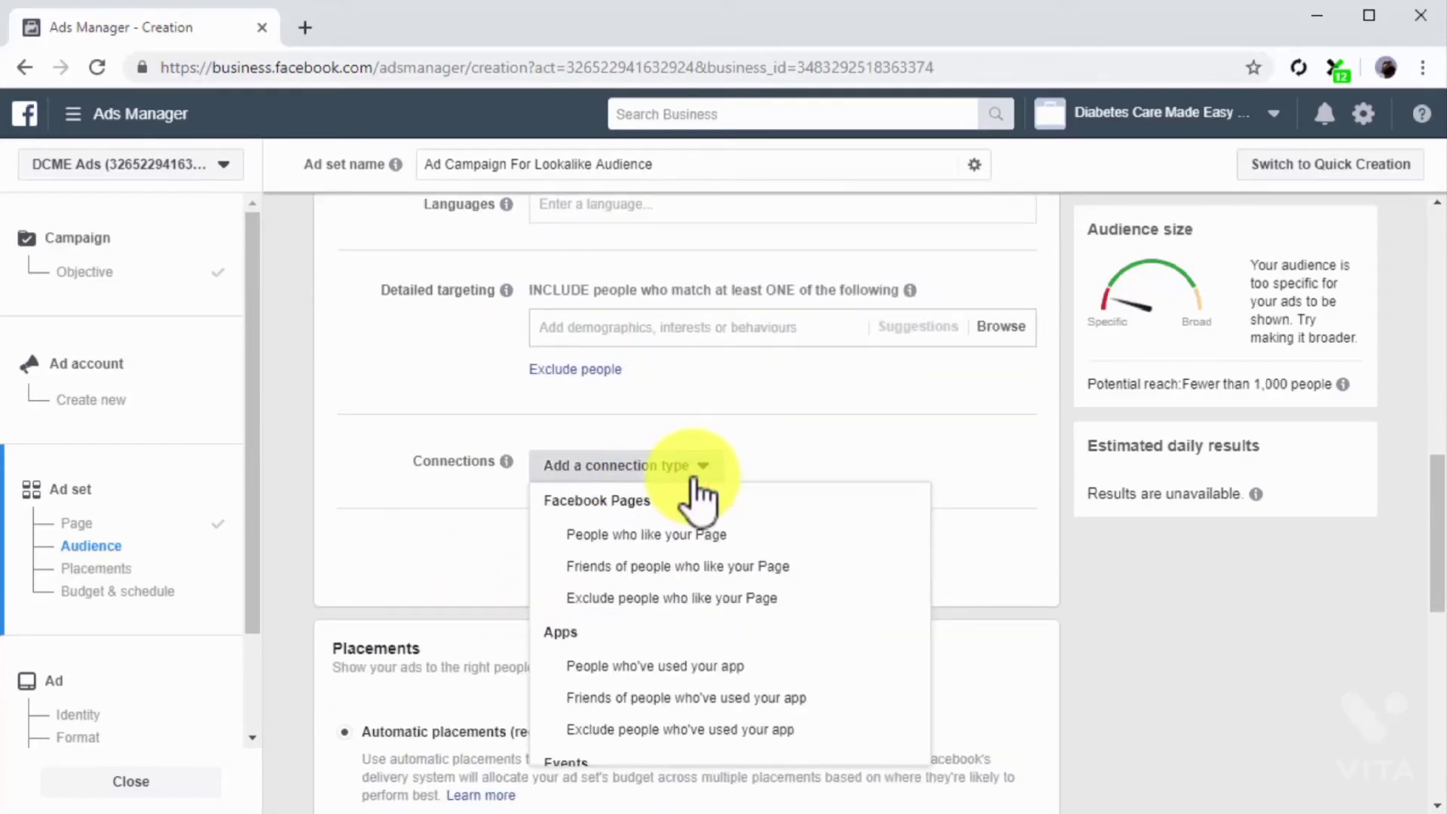
click(725, 599)
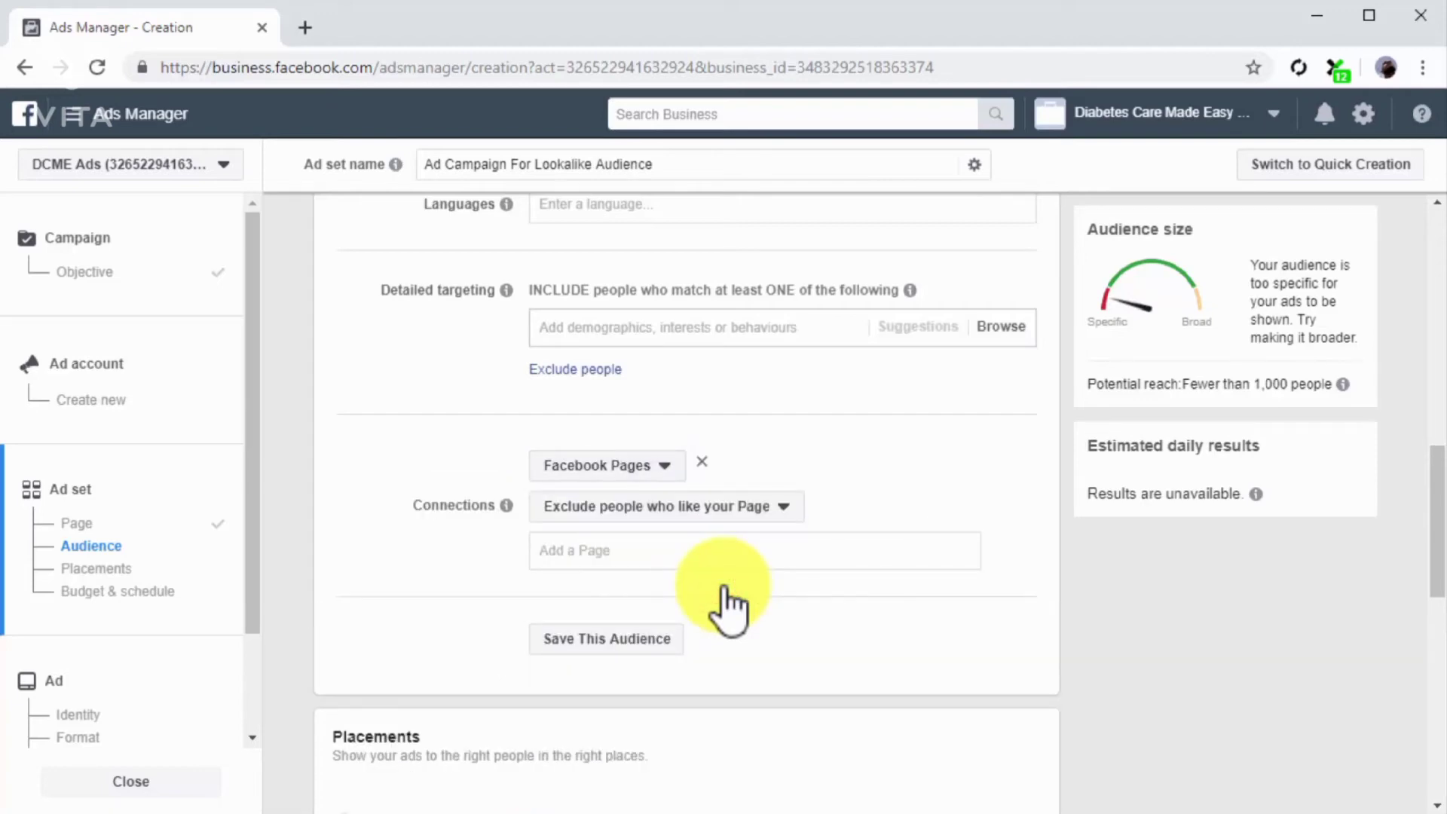
Step: Set the ad set's daily budget to $10.00 and continue to the ad creation settings
scroll(725, 591, down, 5)
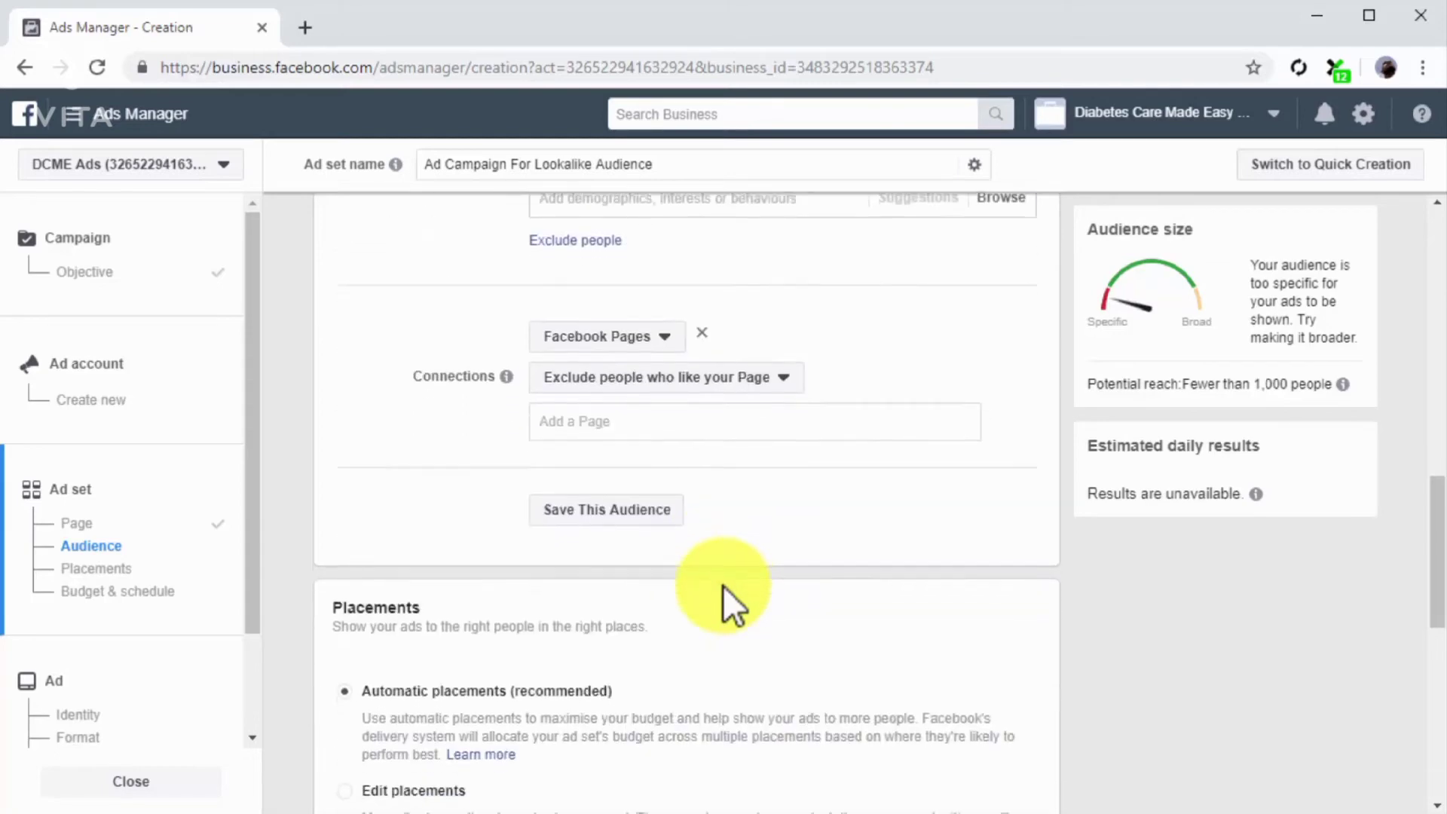
scroll(725, 592, down, 7)
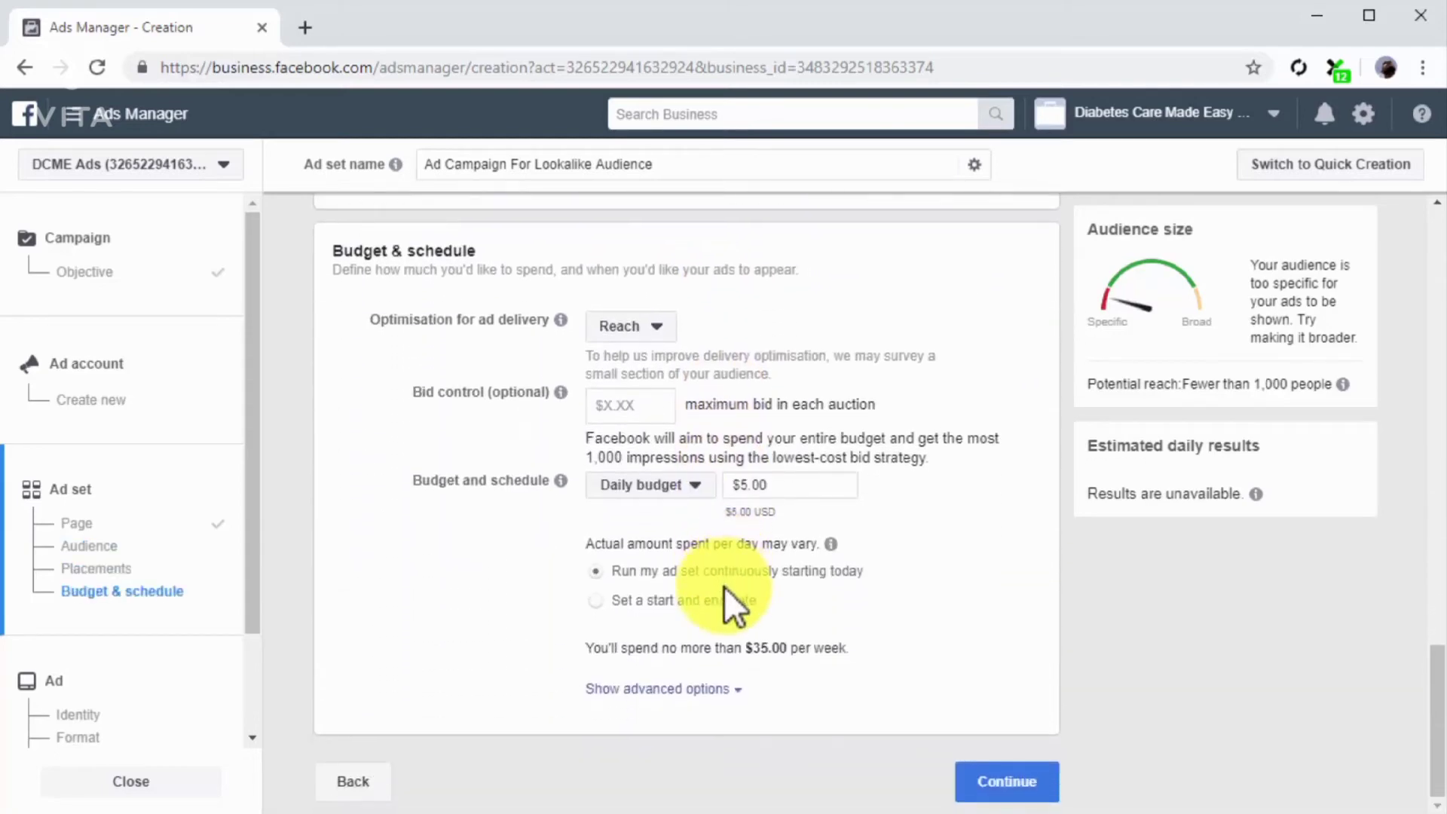
click(799, 495)
text(10)
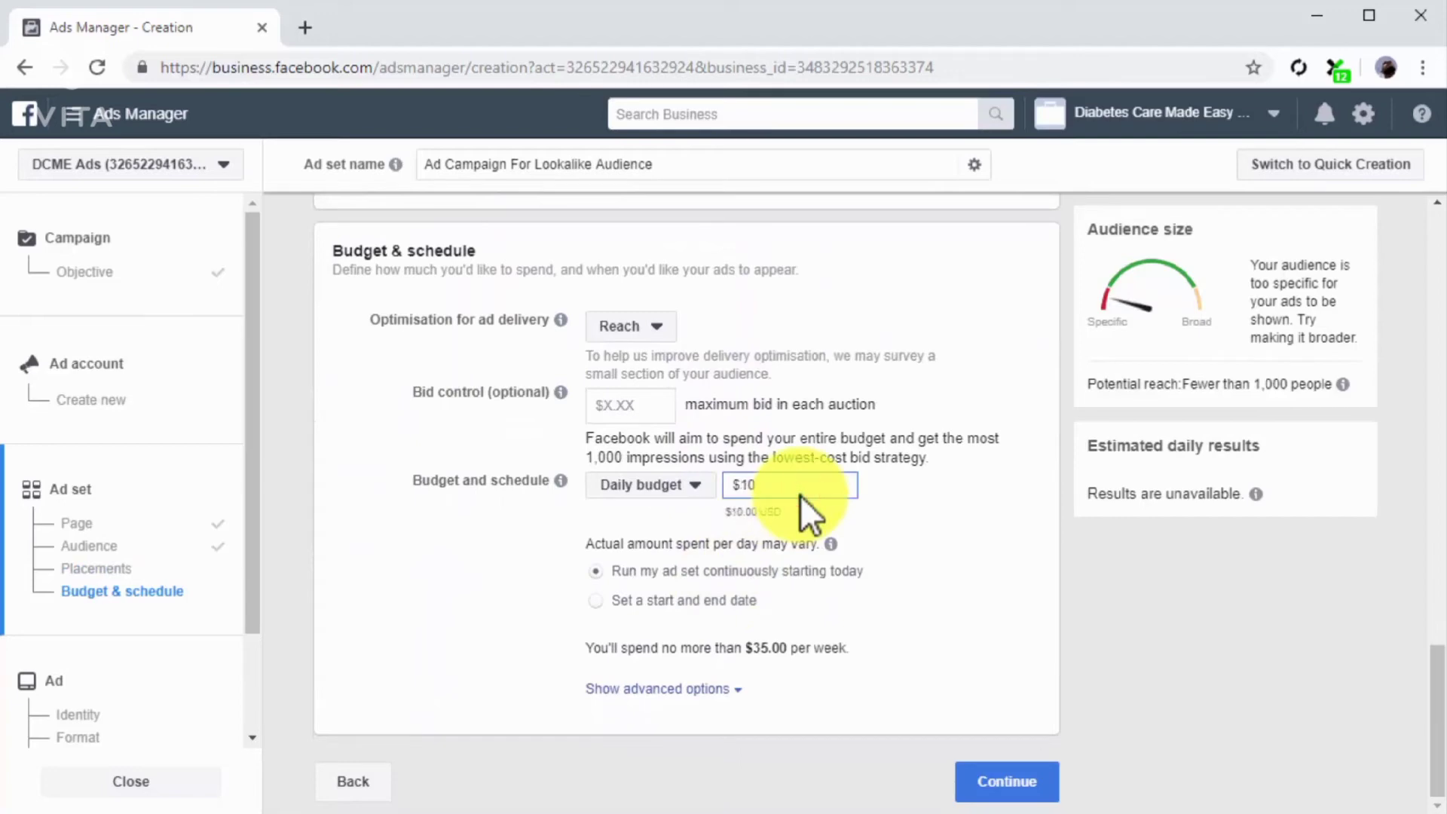
click(993, 784)
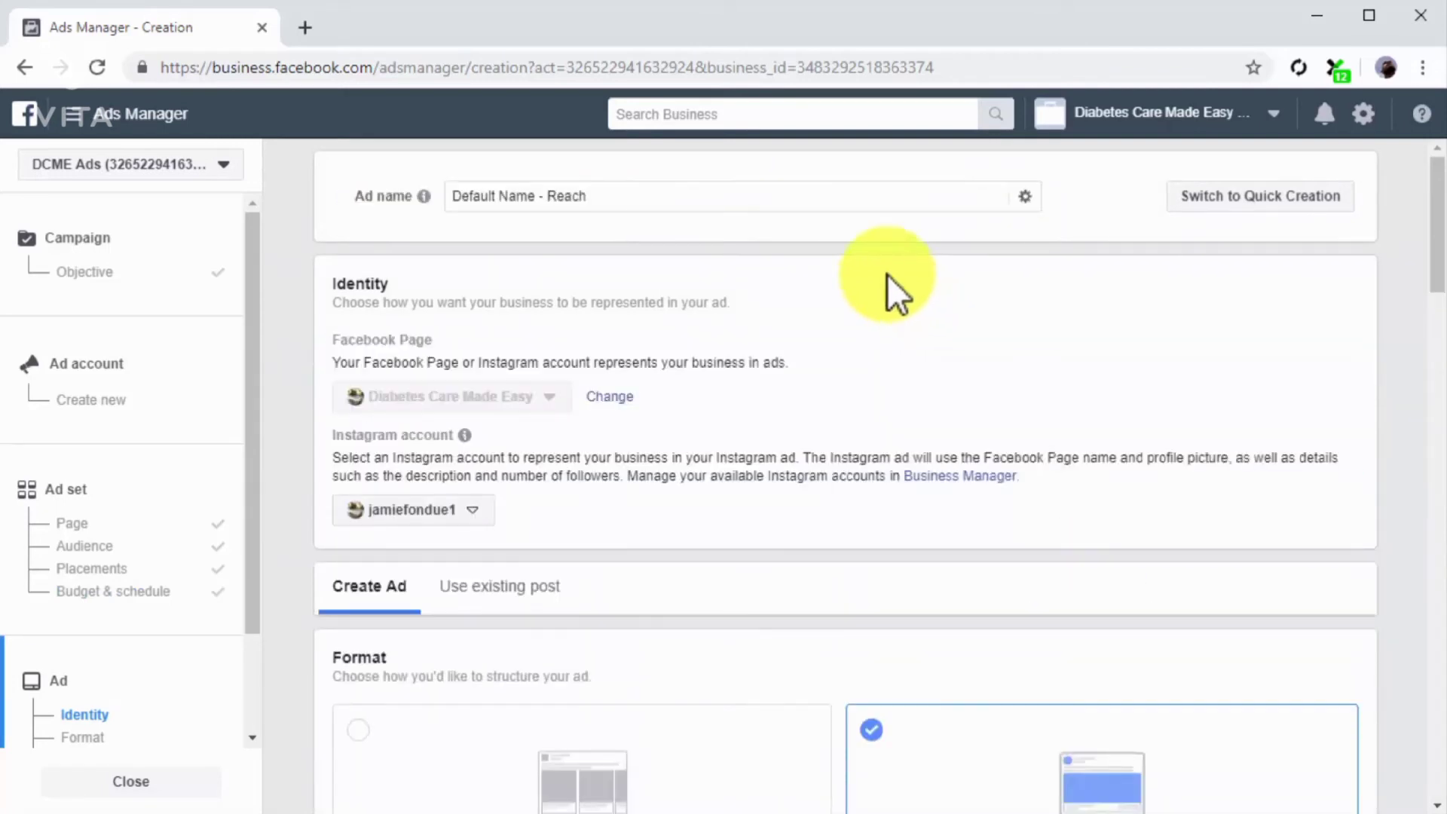
Step: Name the ad "Ad for Lookalike Audience"
triple_click(824, 199)
text(Ad for Lookalike Audience)
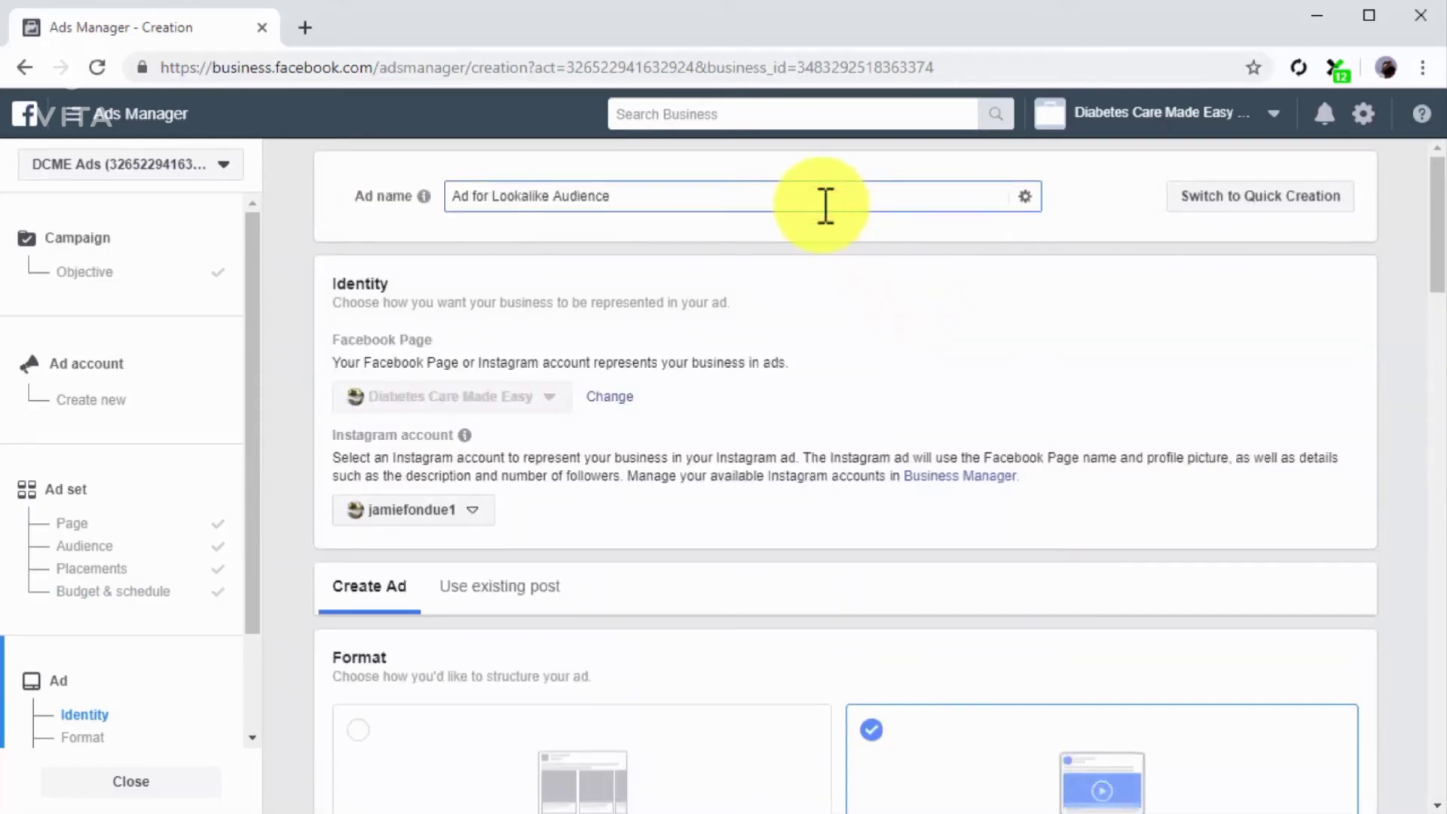
scroll(825, 205, down, 5)
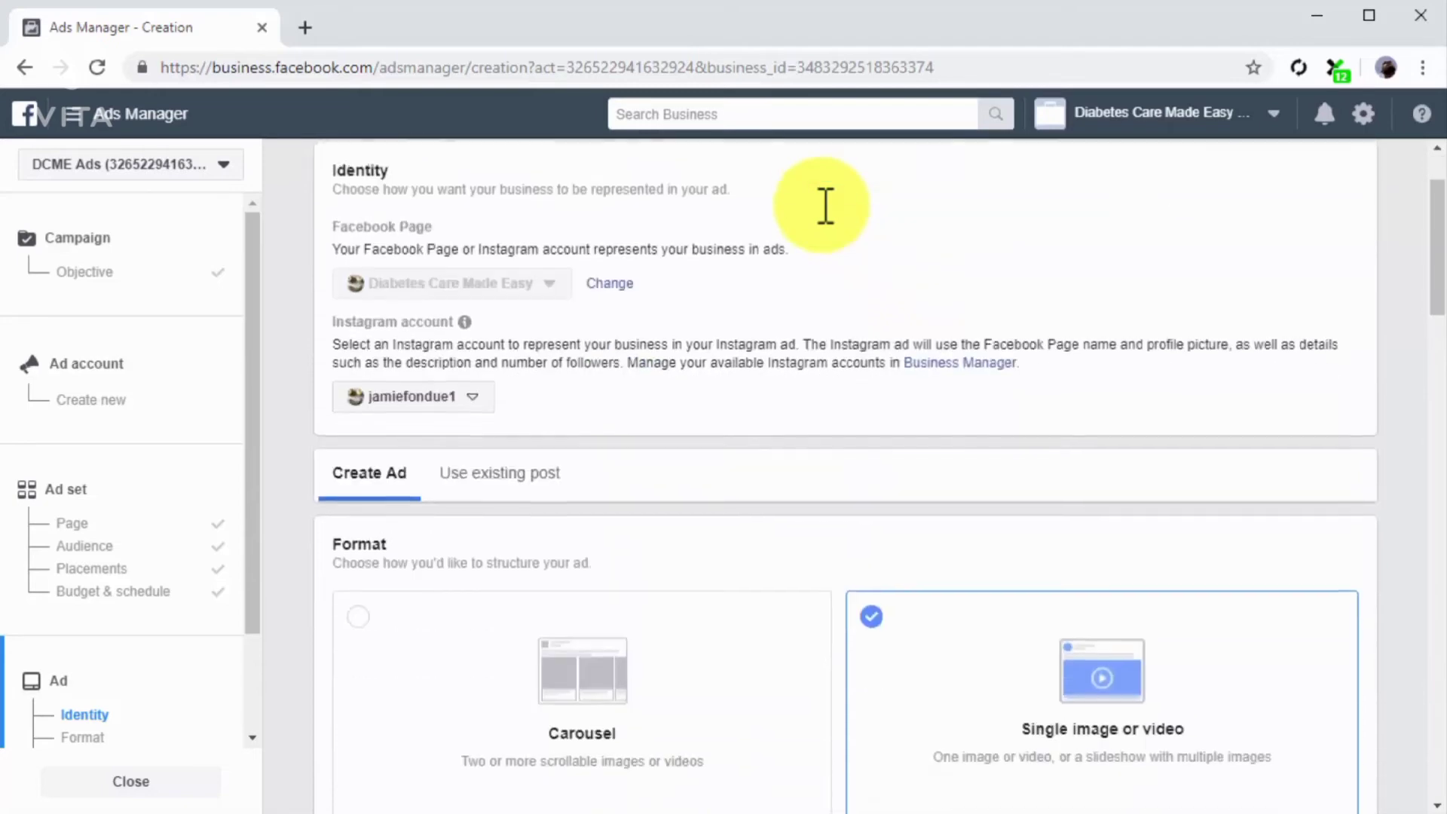
Step: Choose the single image or video format and set the primary text to "Visit our website today and get the Diabetes Care Made Easy Mini Guide - It's FREE"
click(963, 435)
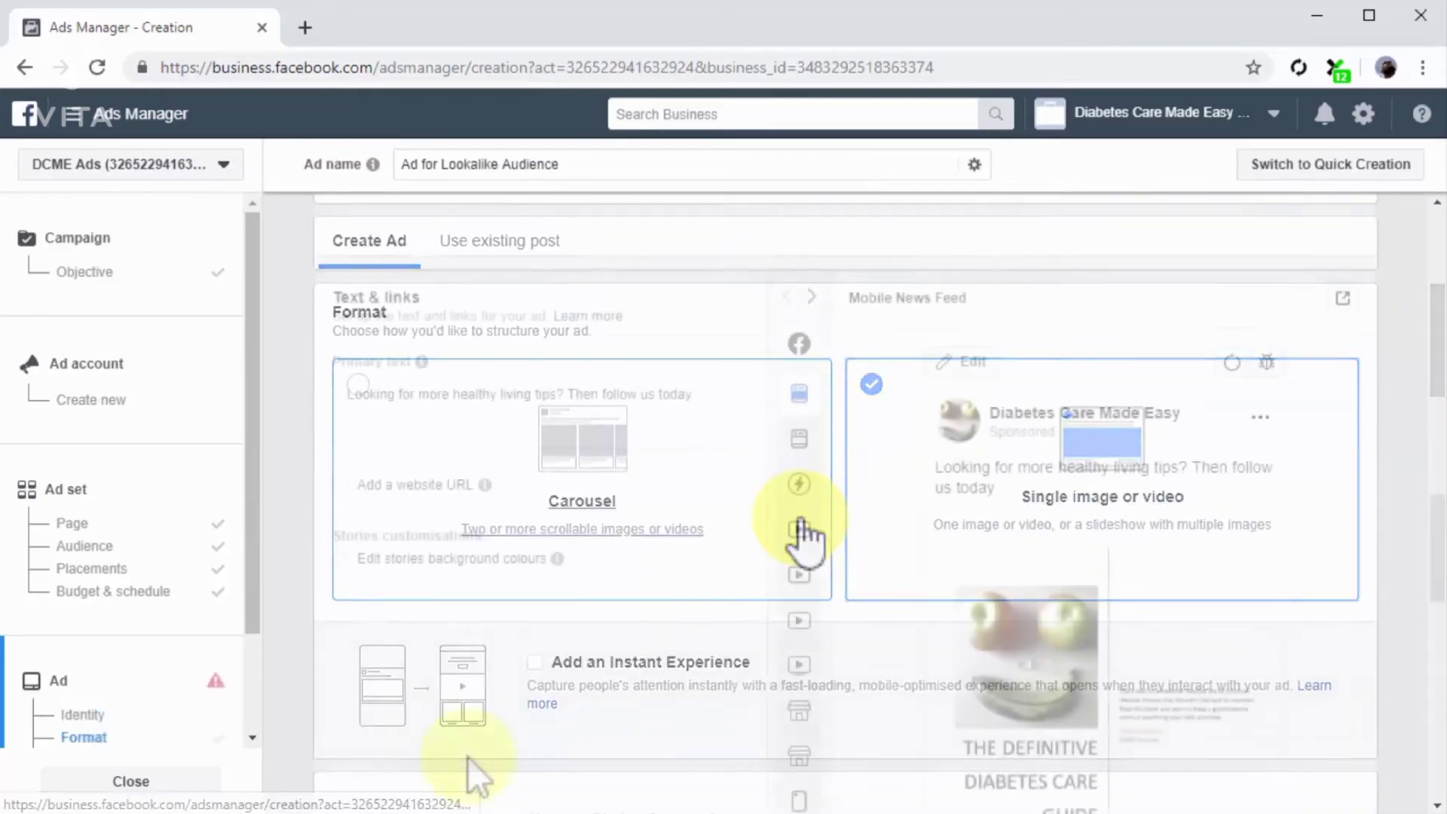
click(693, 412)
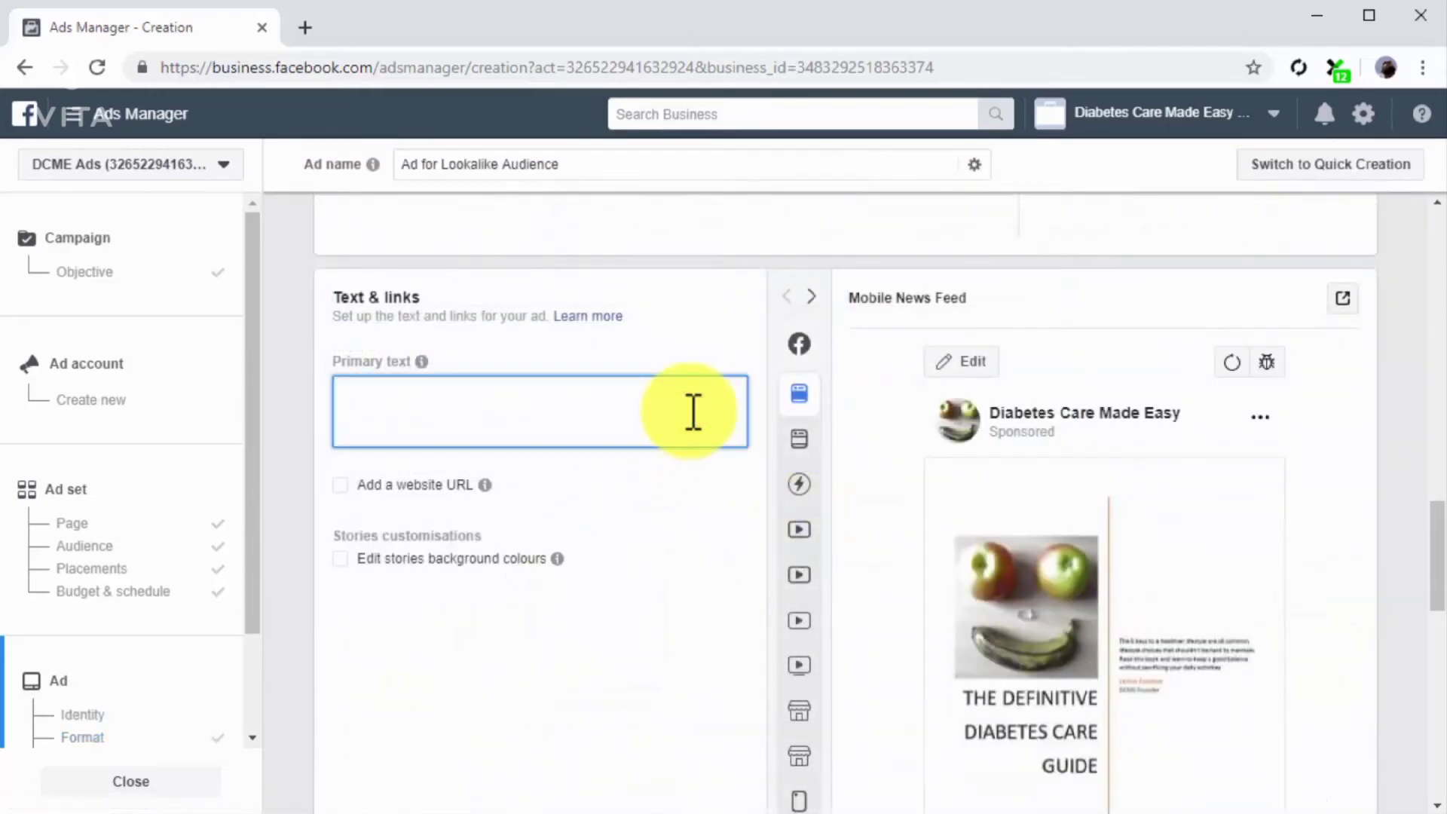
text(Visit our website today and get the Diabetes Care Made Easy Mini Guide - It's FREE)
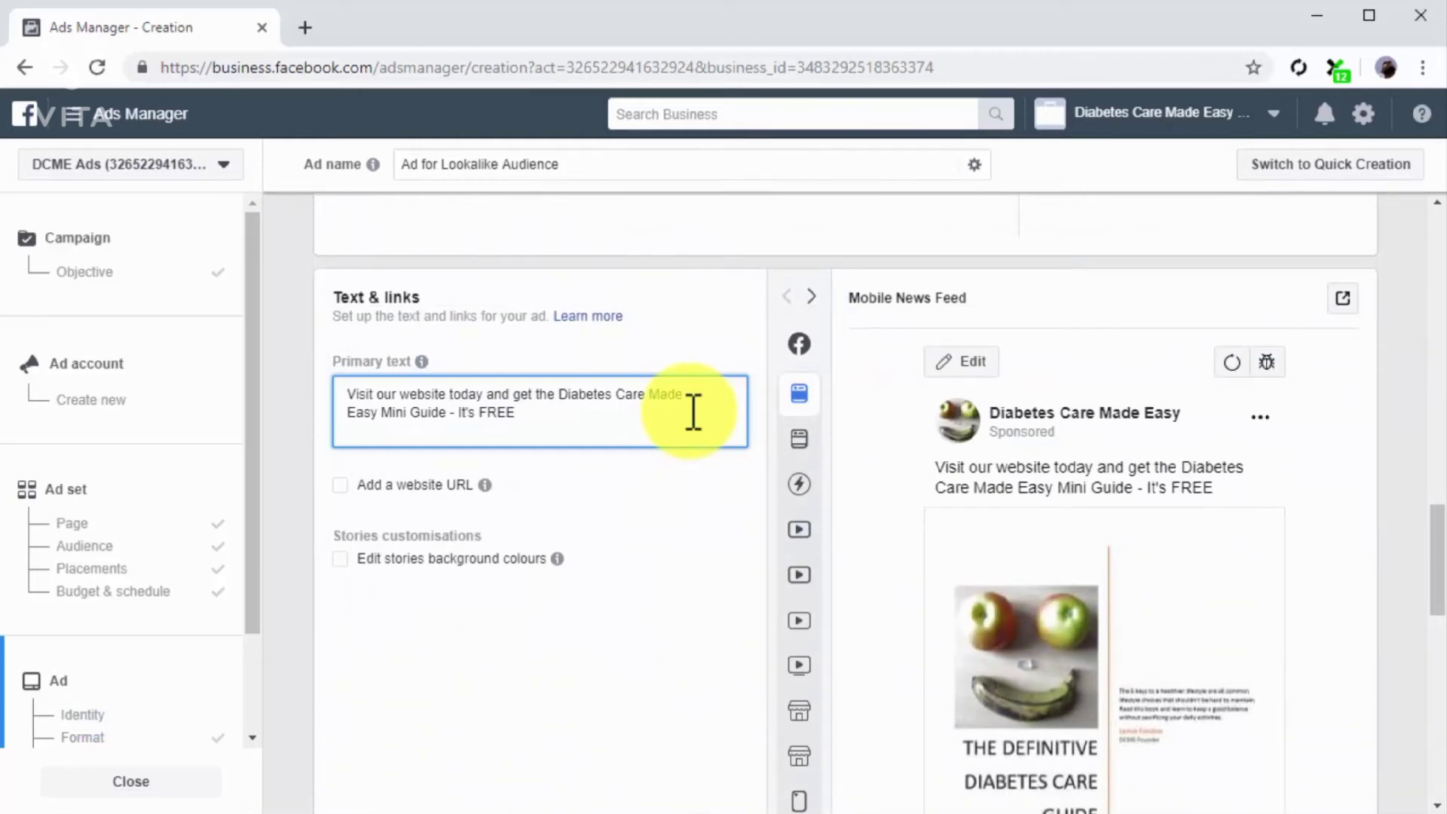
Step: Add a website URL to the ad, using diabetescaremadeeasy.com/dcme2, and look over the remaining ad settings down to Tracking
click(405, 478)
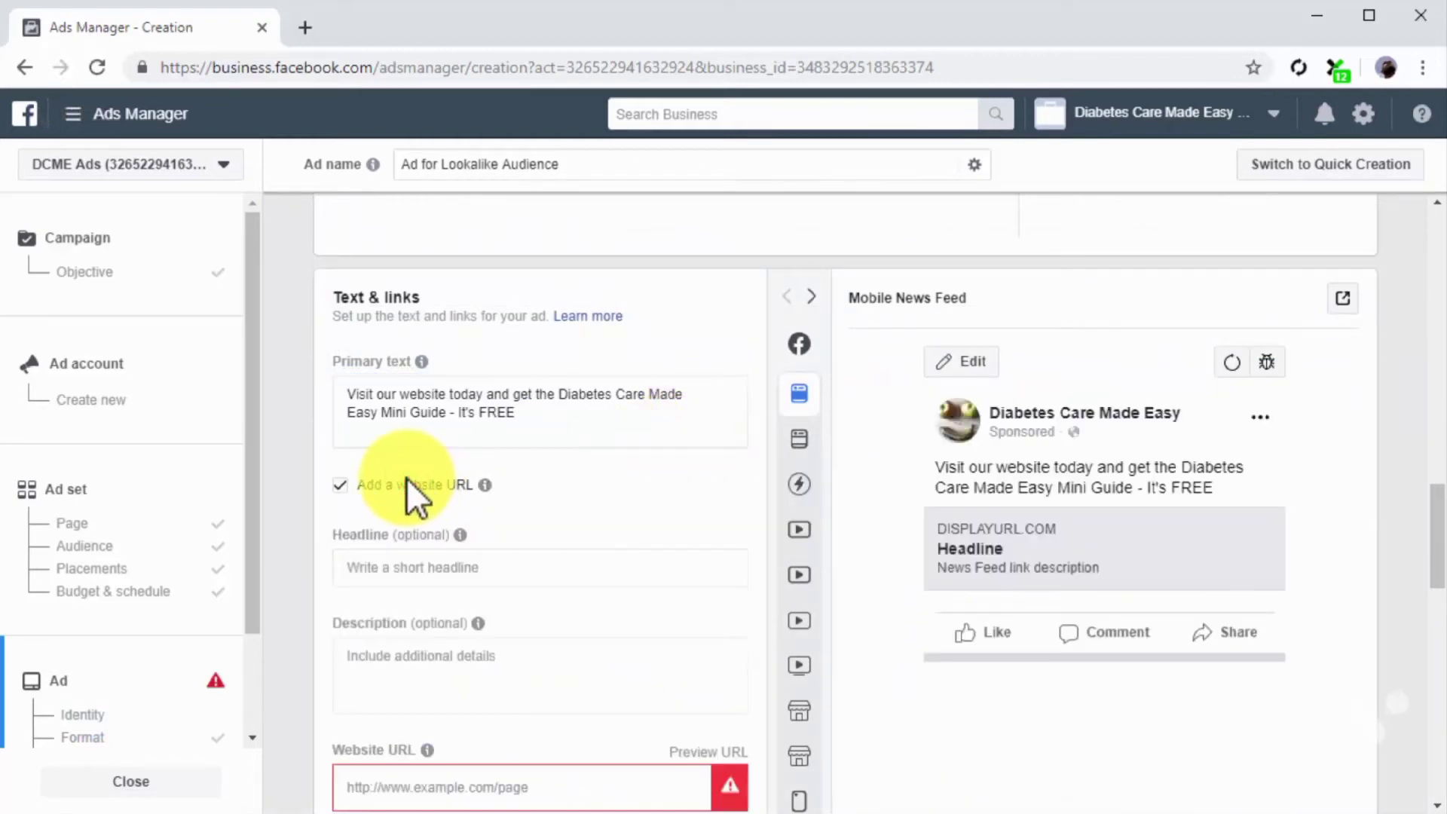
scroll(405, 478, down, 3)
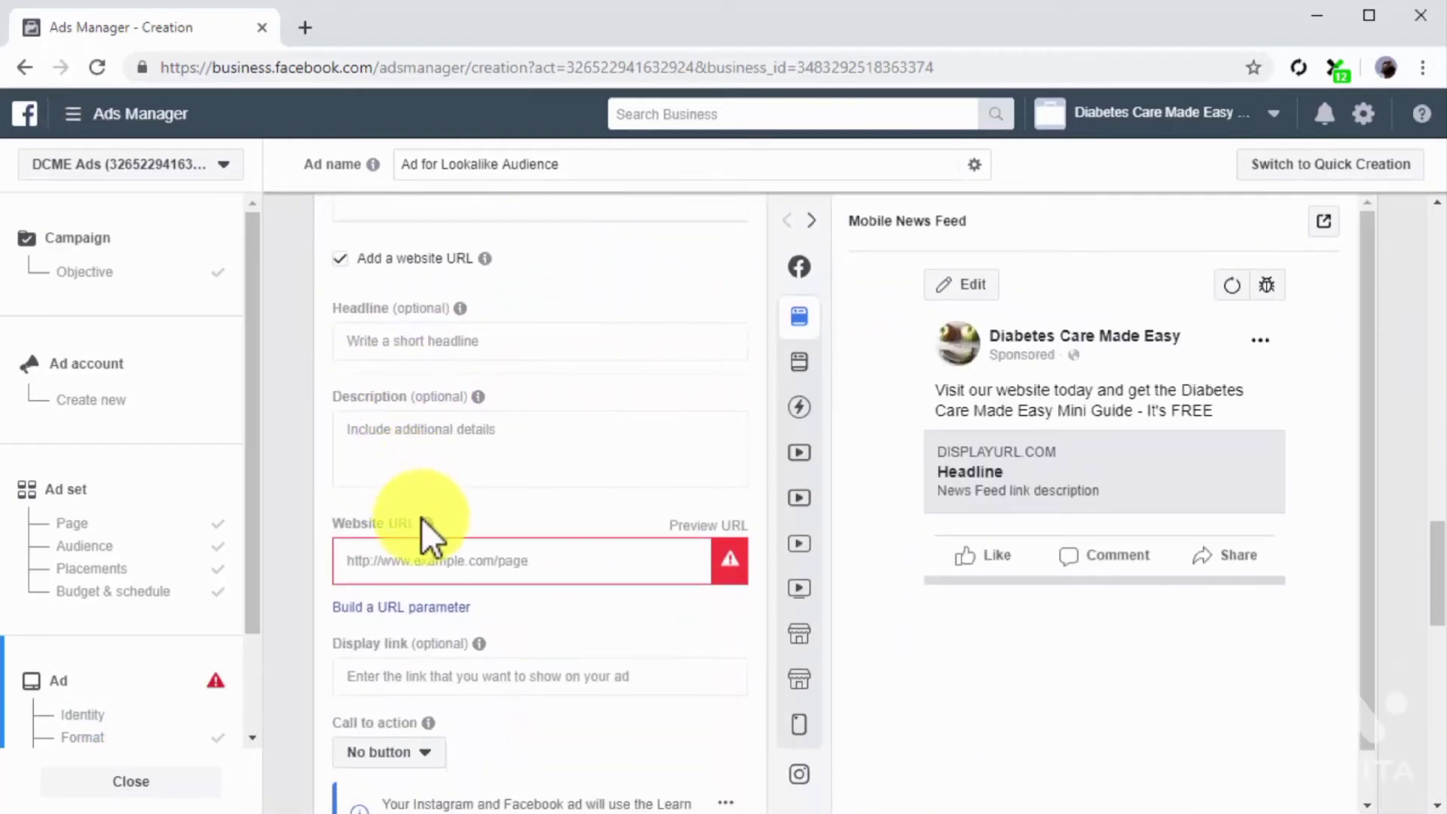
click(443, 577)
text(diabetescaremadeeasy.com/dcme2)
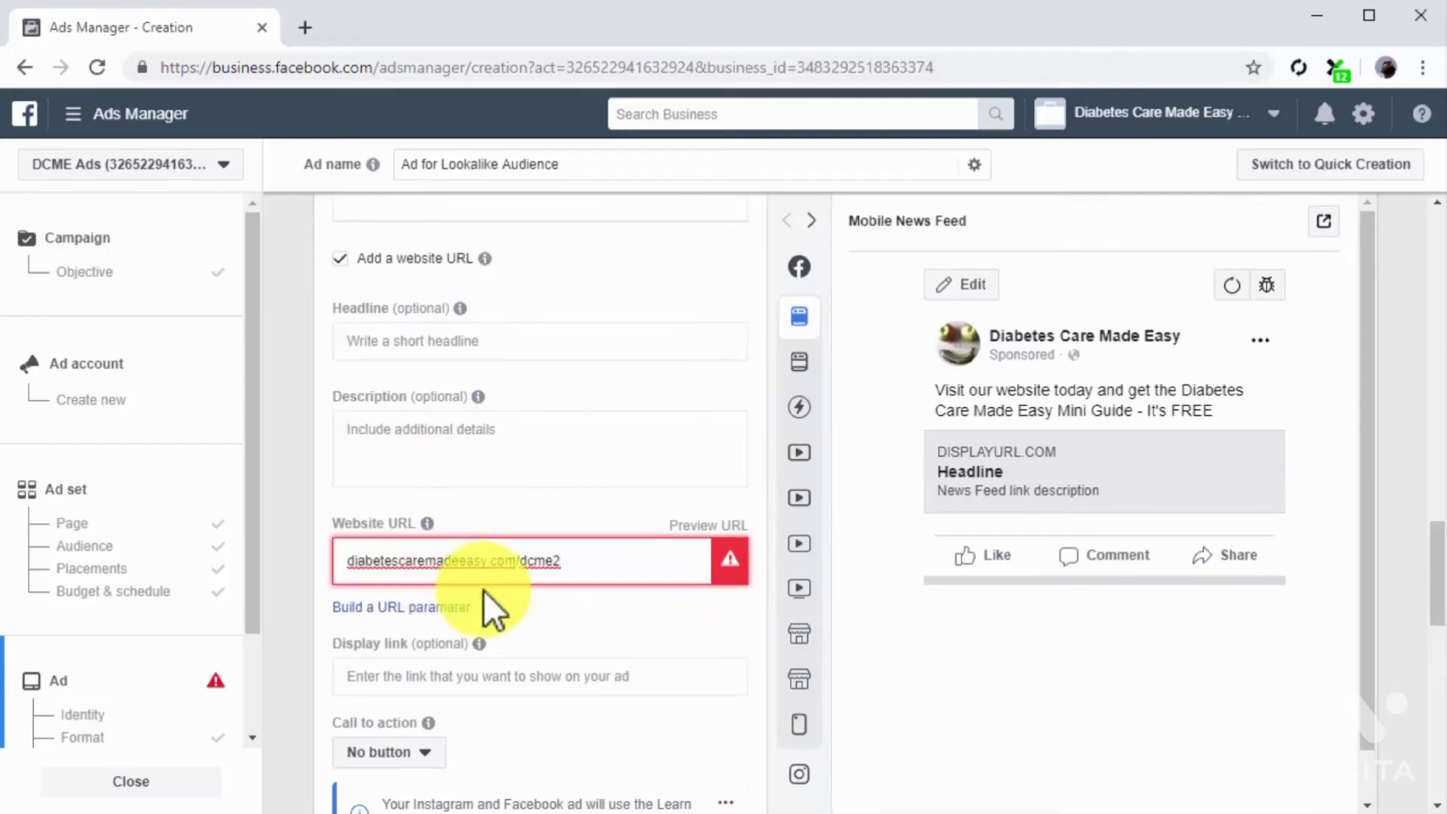
click(528, 594)
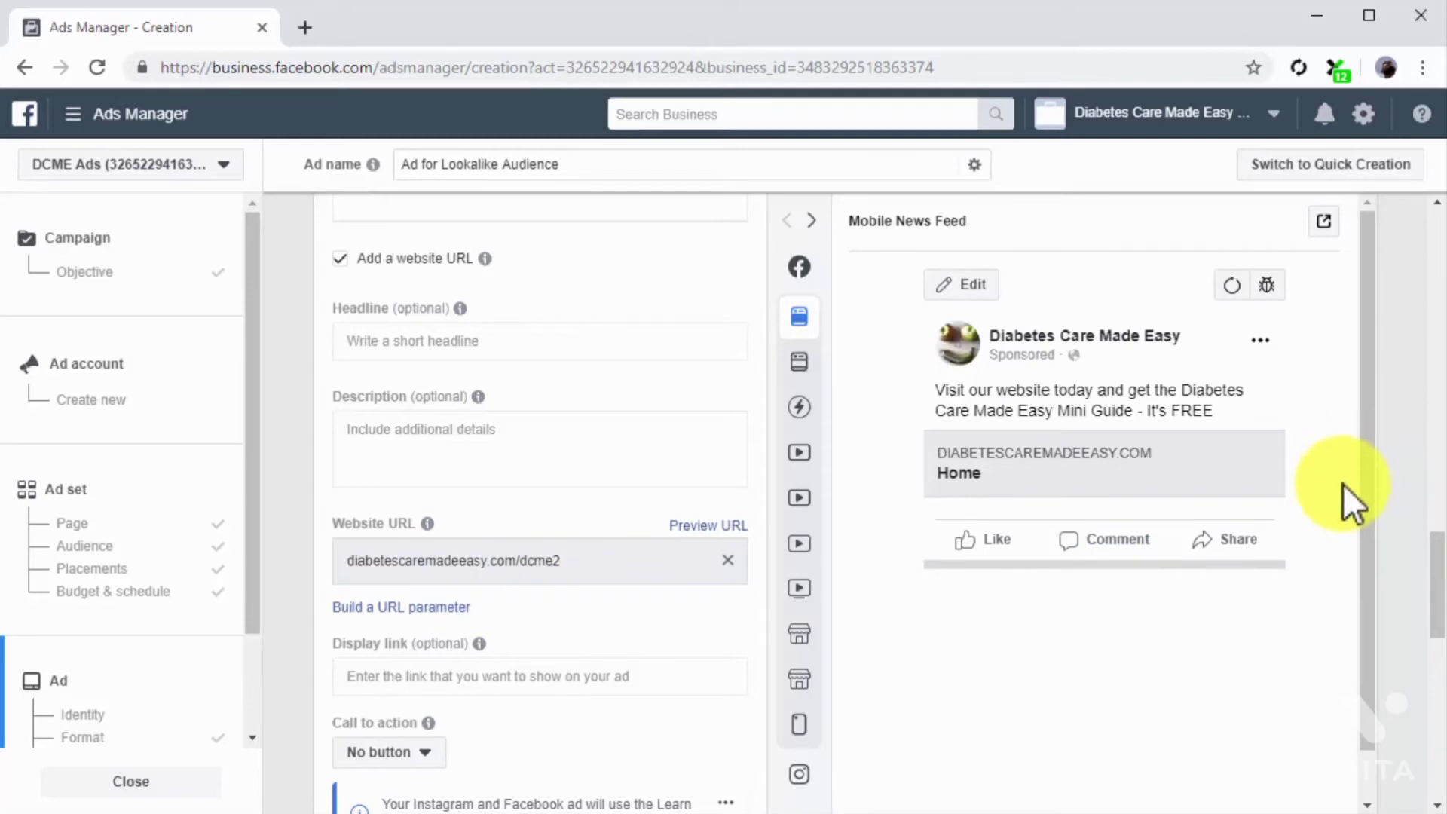
scroll(1395, 518, down, 9)
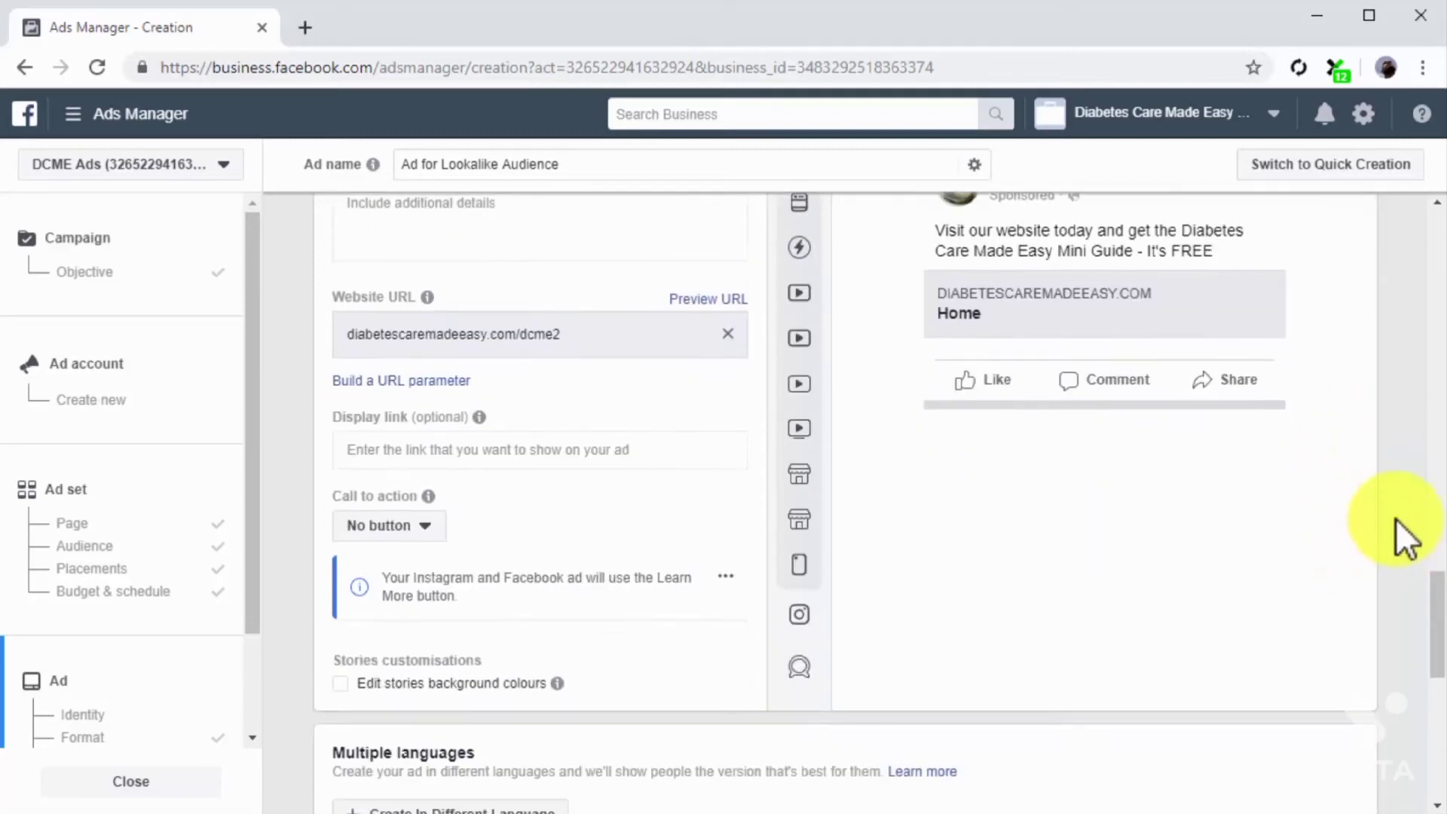
scroll(1396, 518, down, 2)
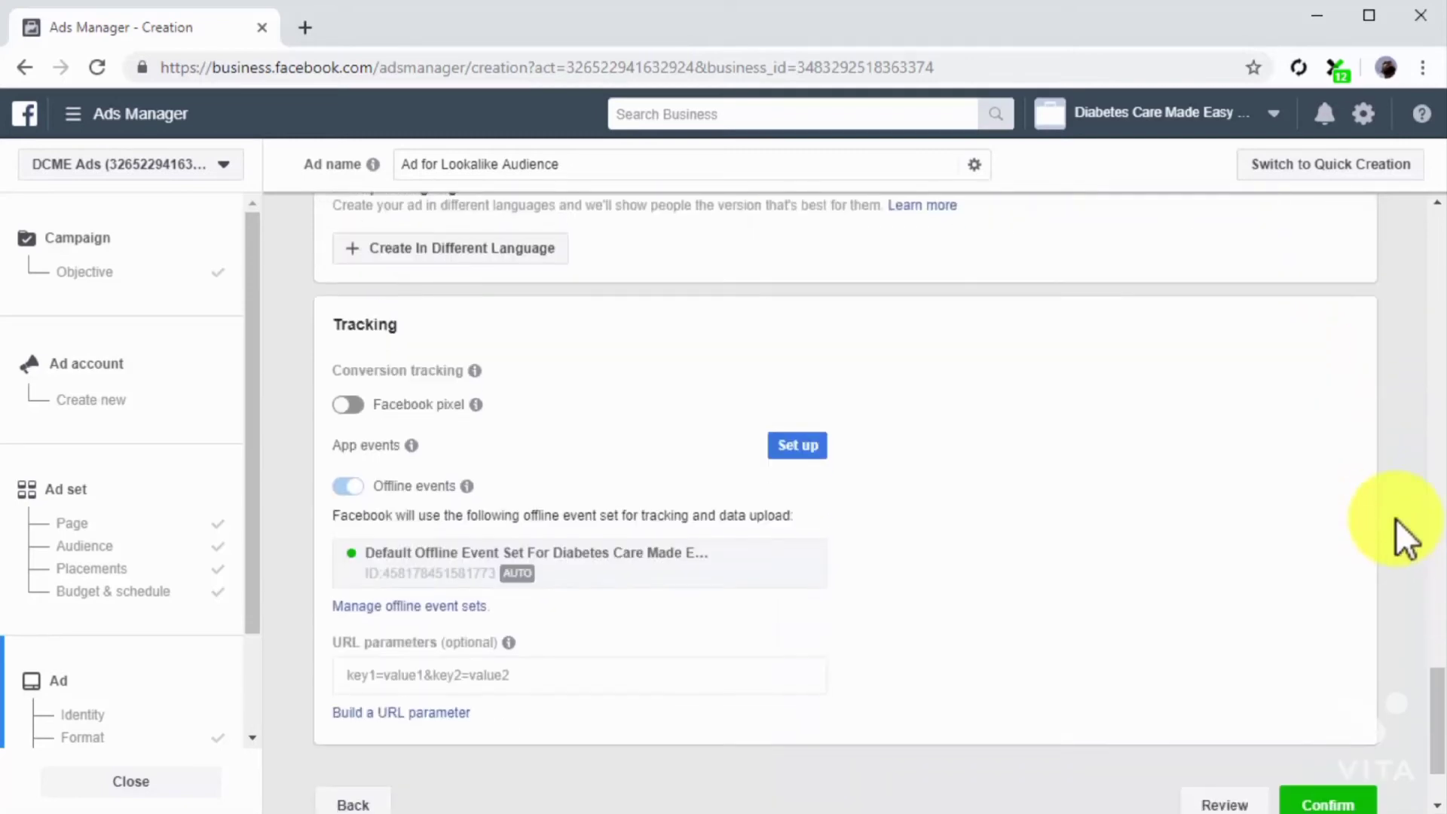
scroll(1396, 518, down, 2)
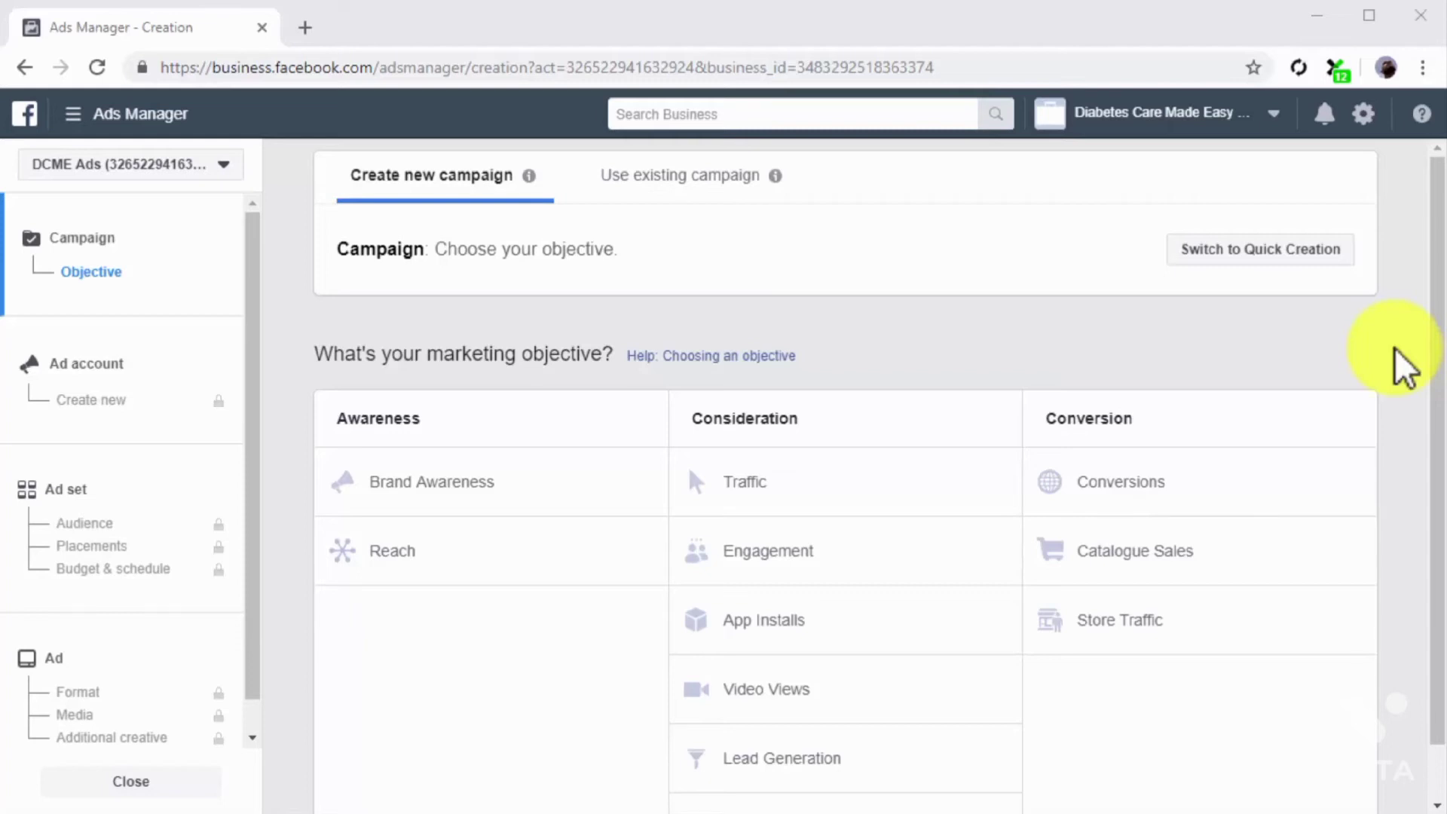
Step: Choose Conversions as the marketing objective for another new campaign and go on to its ad set settings
click(1296, 460)
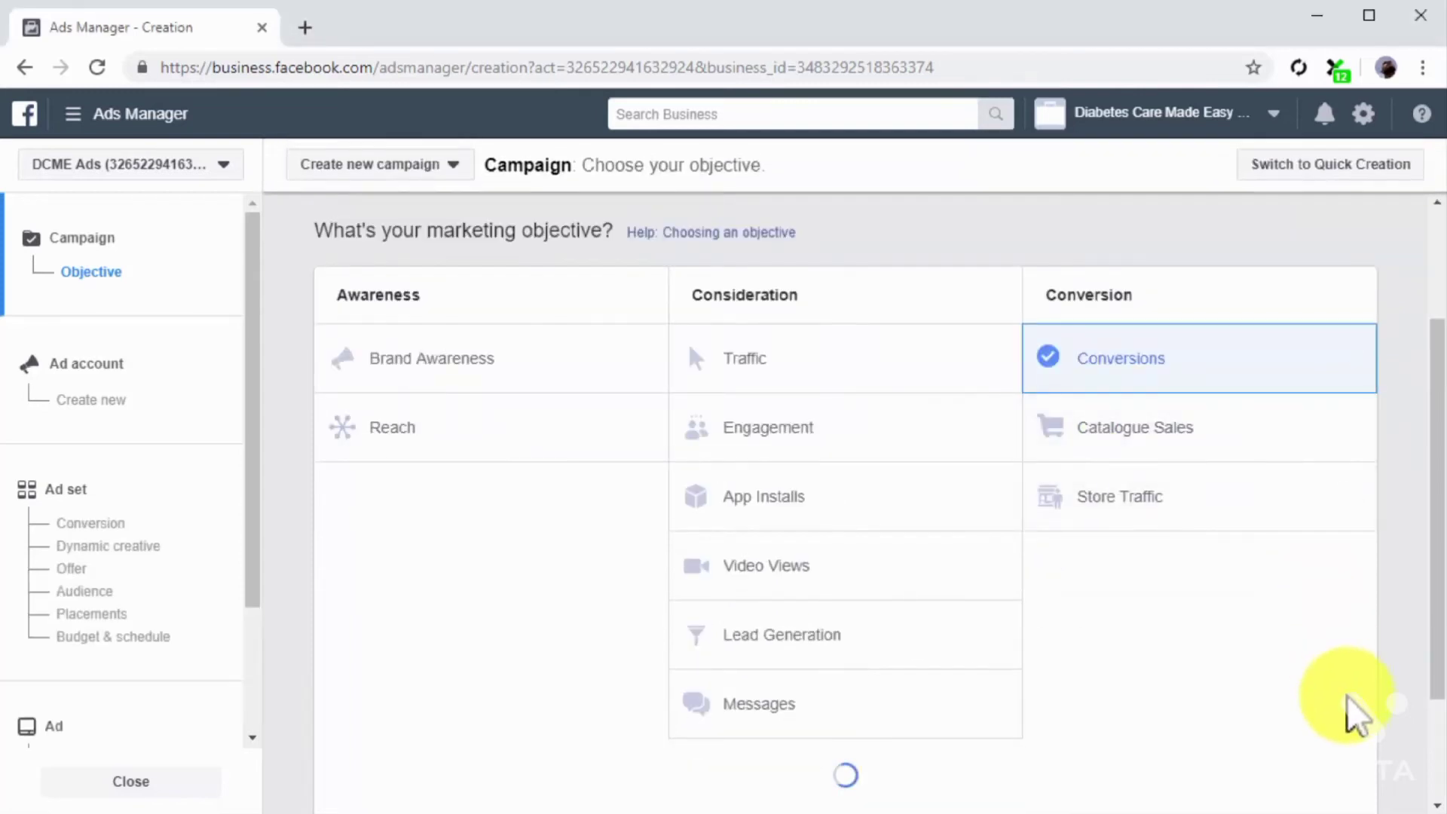
scroll(1356, 712, down, 6)
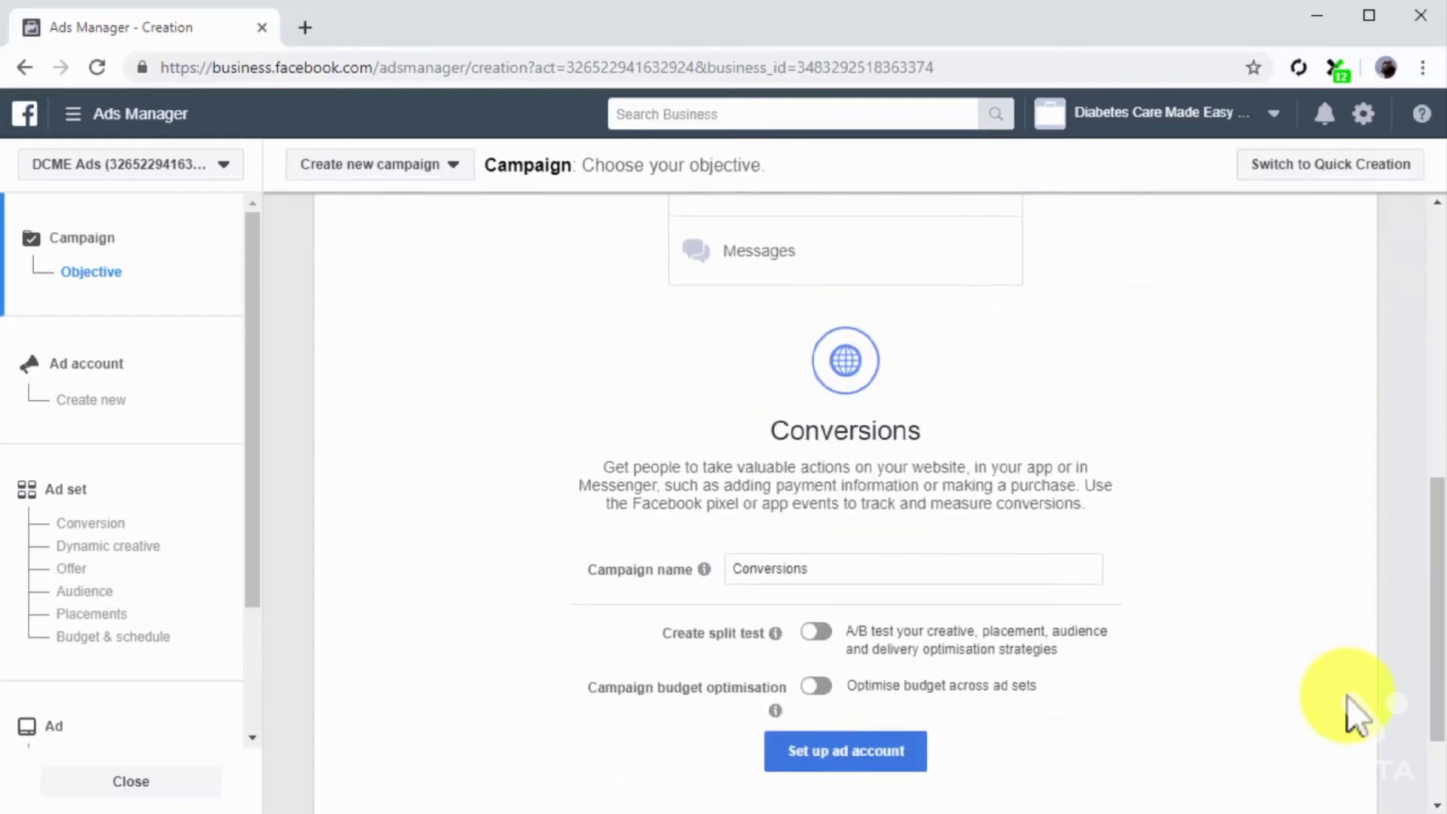
click(219, 501)
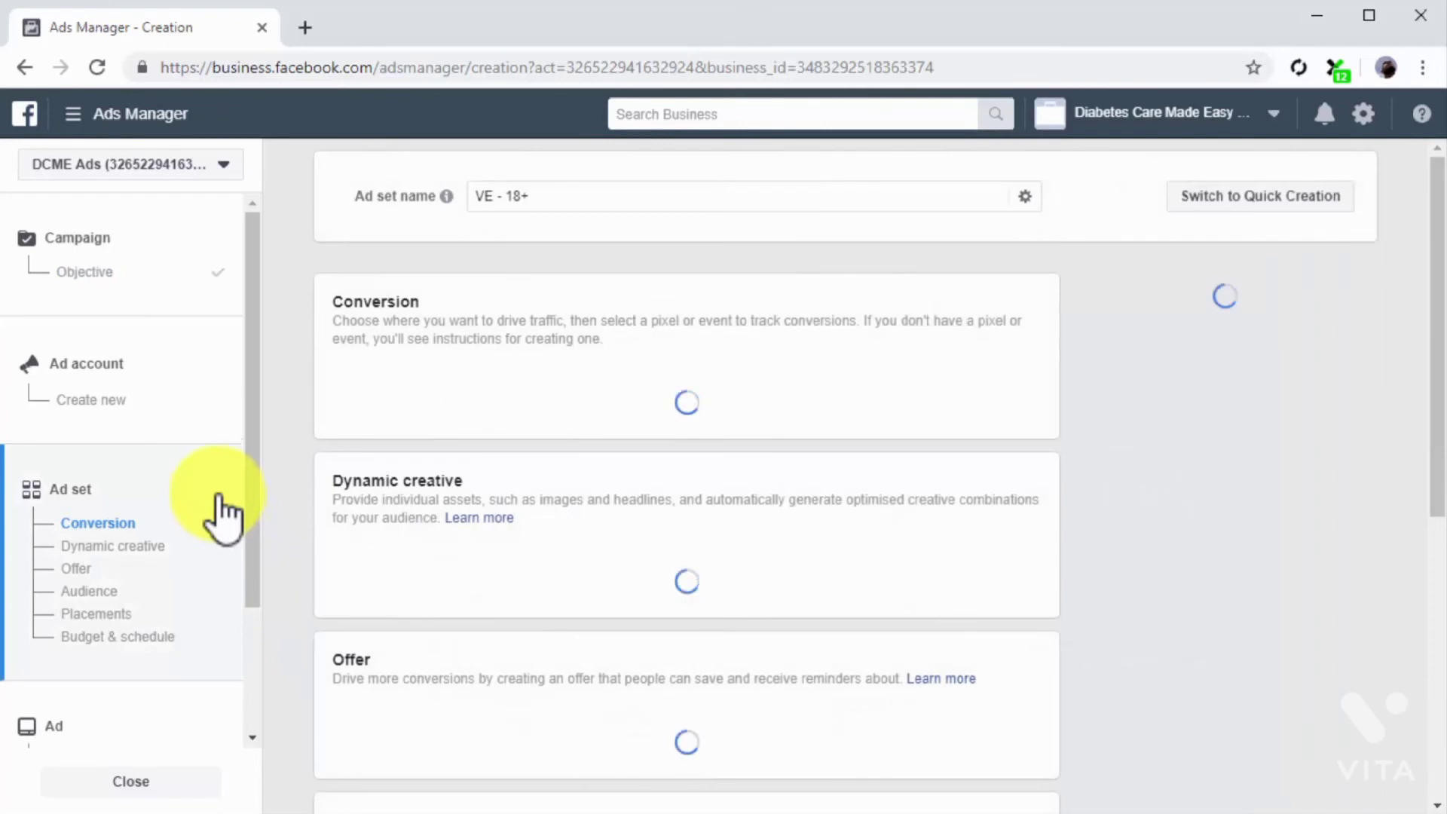
Step: Name the ad set "Ad Campaign For Saved Audience" and select Website as the place to drive conversions
click(626, 197)
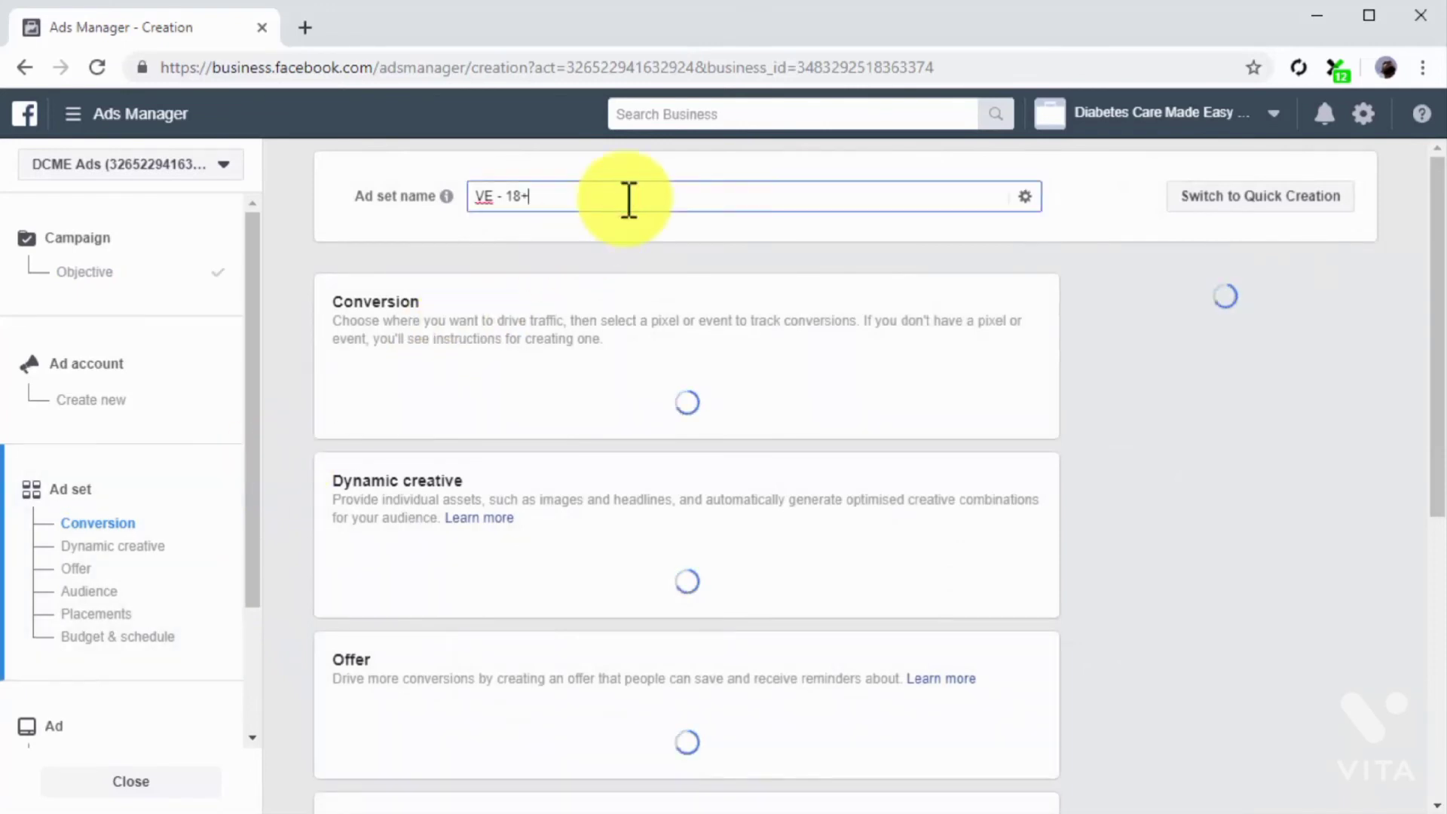
key(ctrl+a)
text(Ad Campaign For Saved Audience)
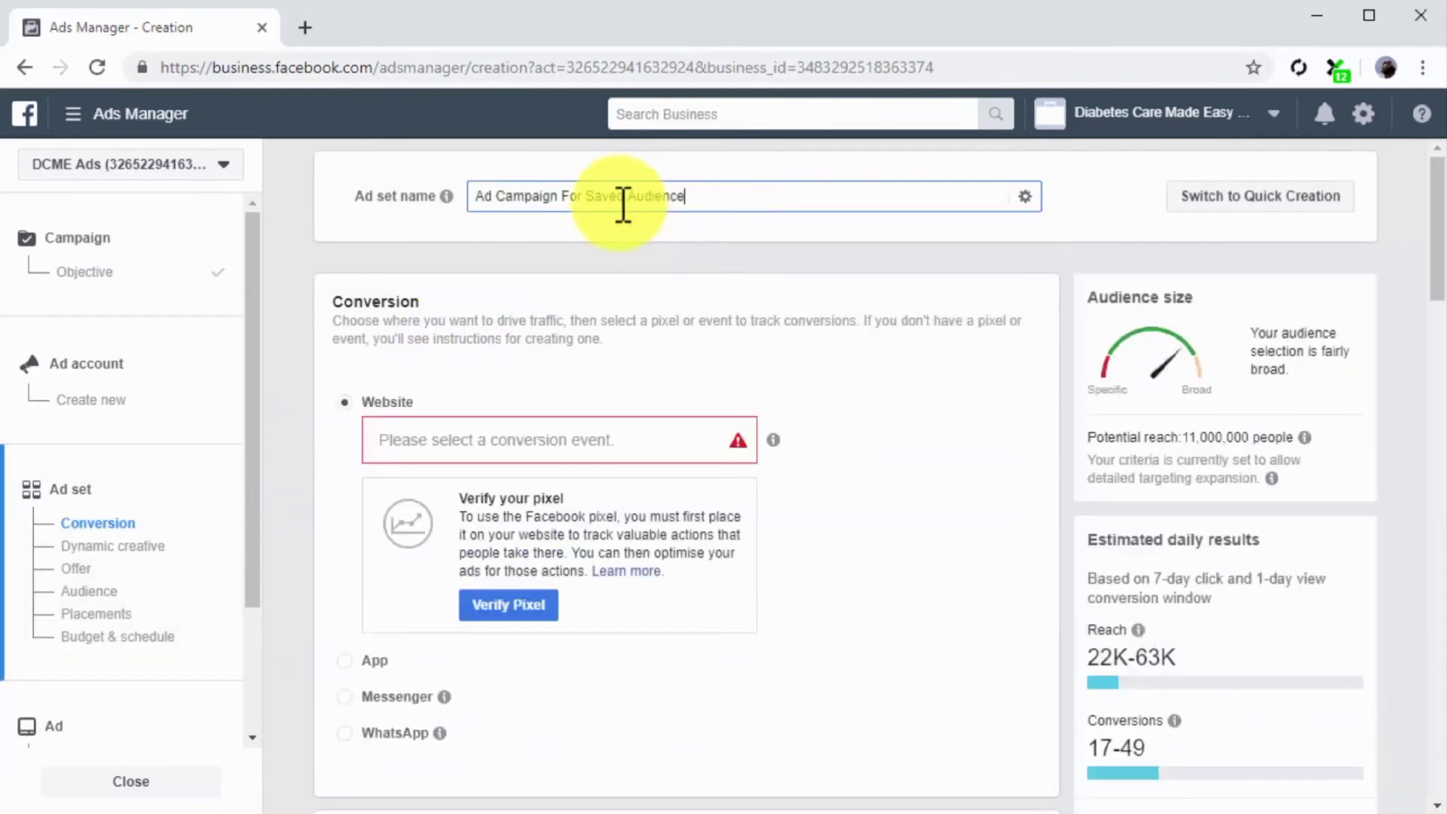
click(343, 401)
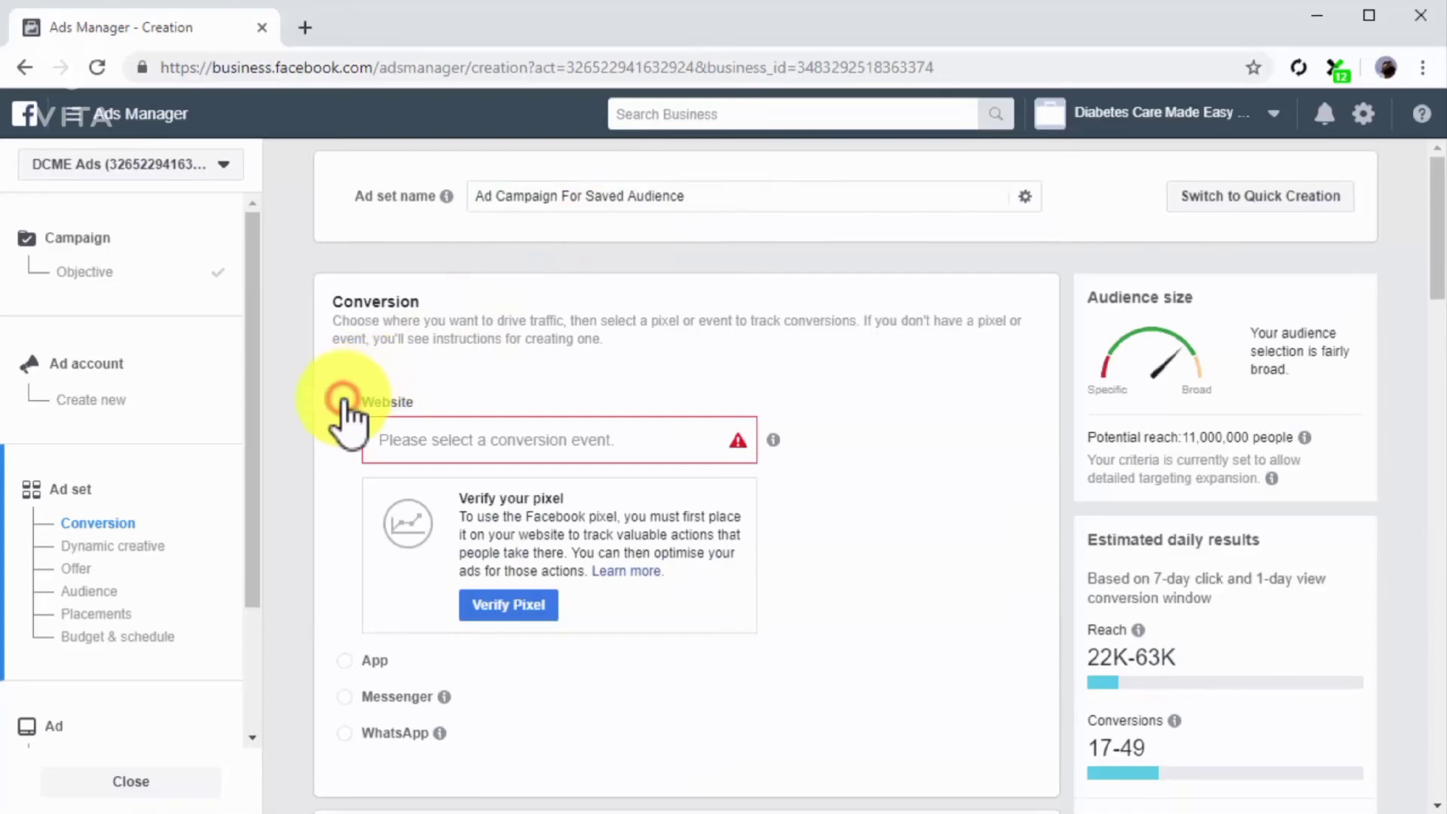
Step: Select View Content as the website conversion event and use the saved audience "New Saved Audience" for the ad set
click(415, 440)
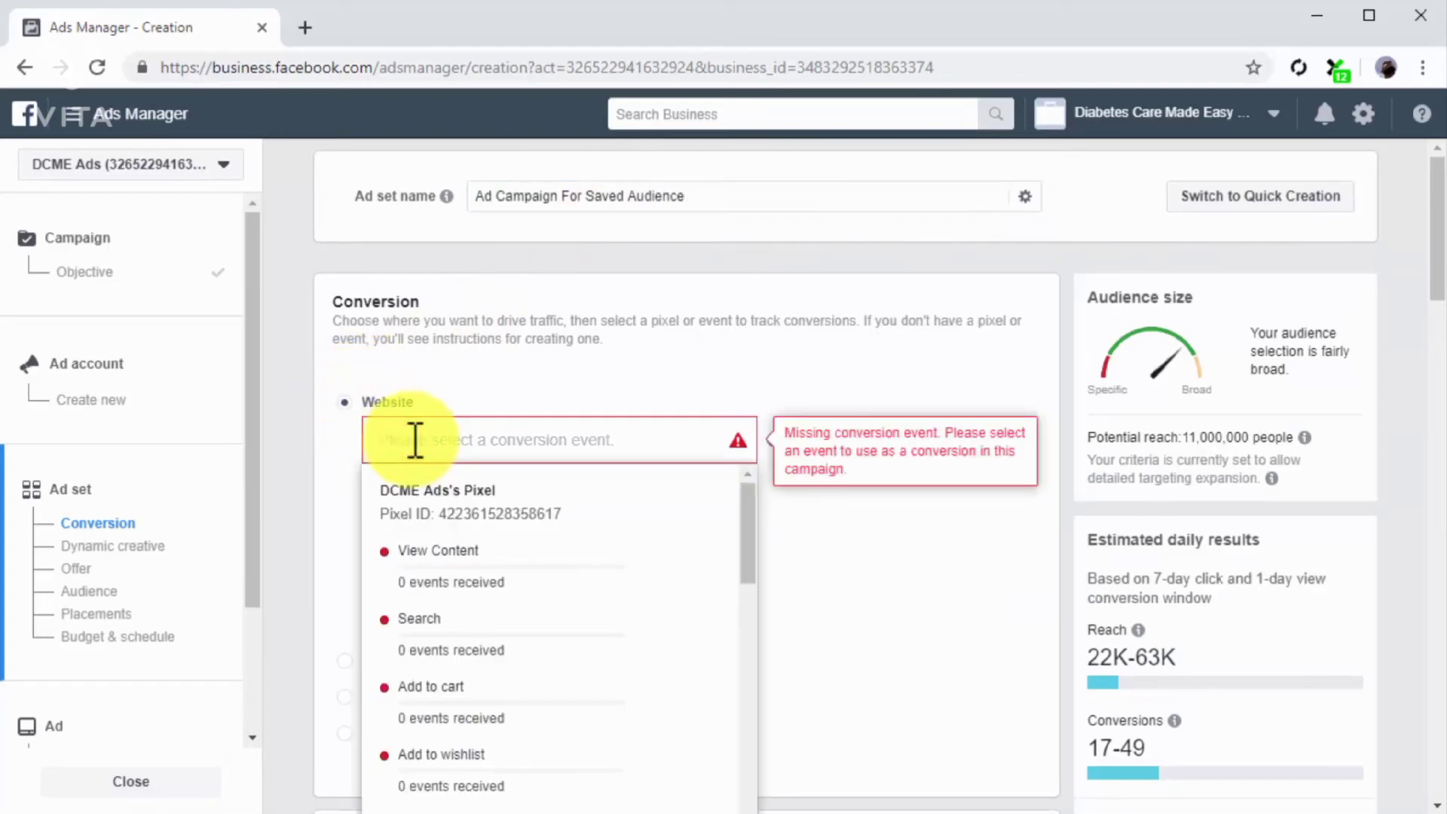
click(468, 566)
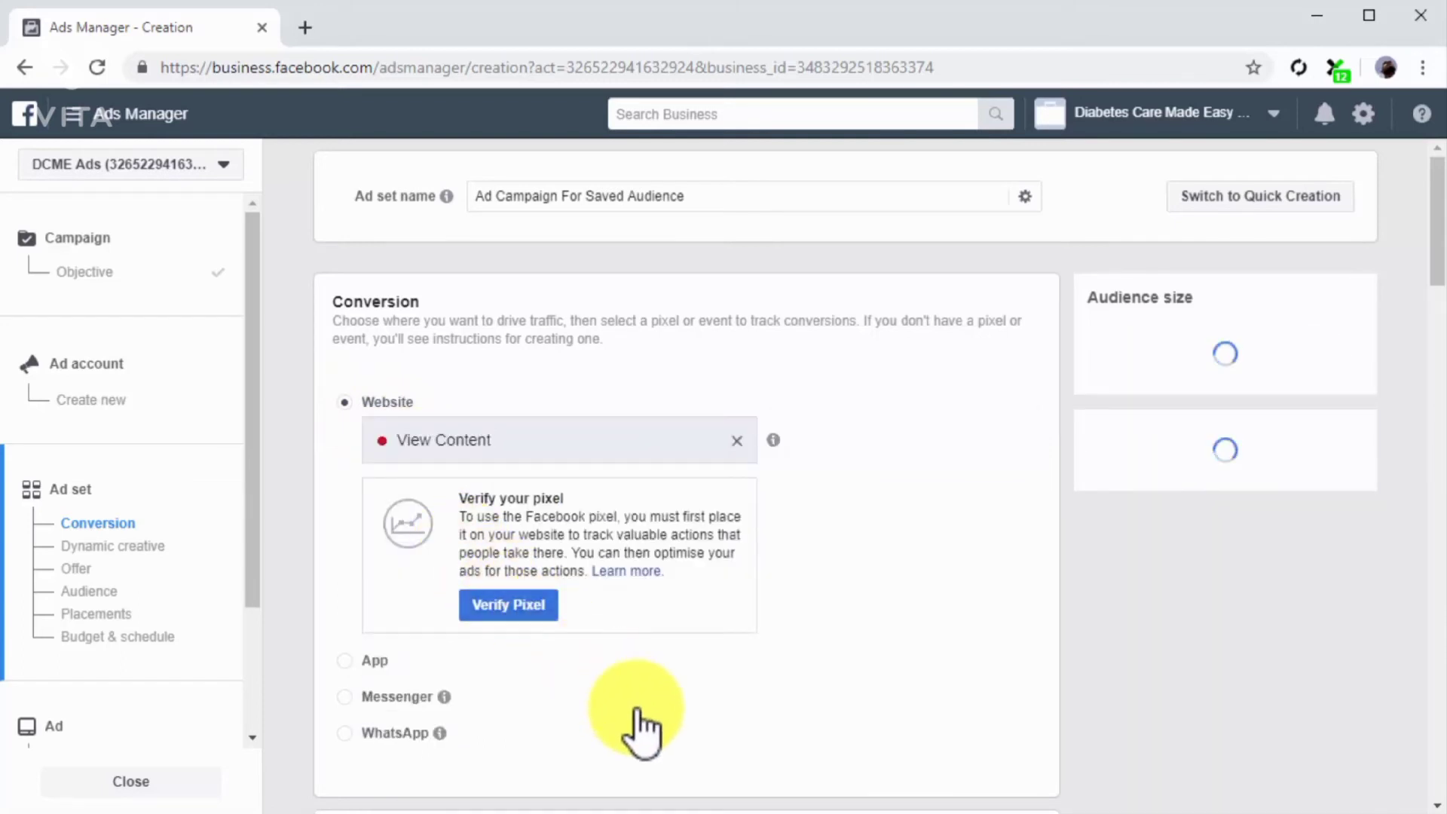
scroll(637, 713, down, 2)
scroll(636, 708, down, 8)
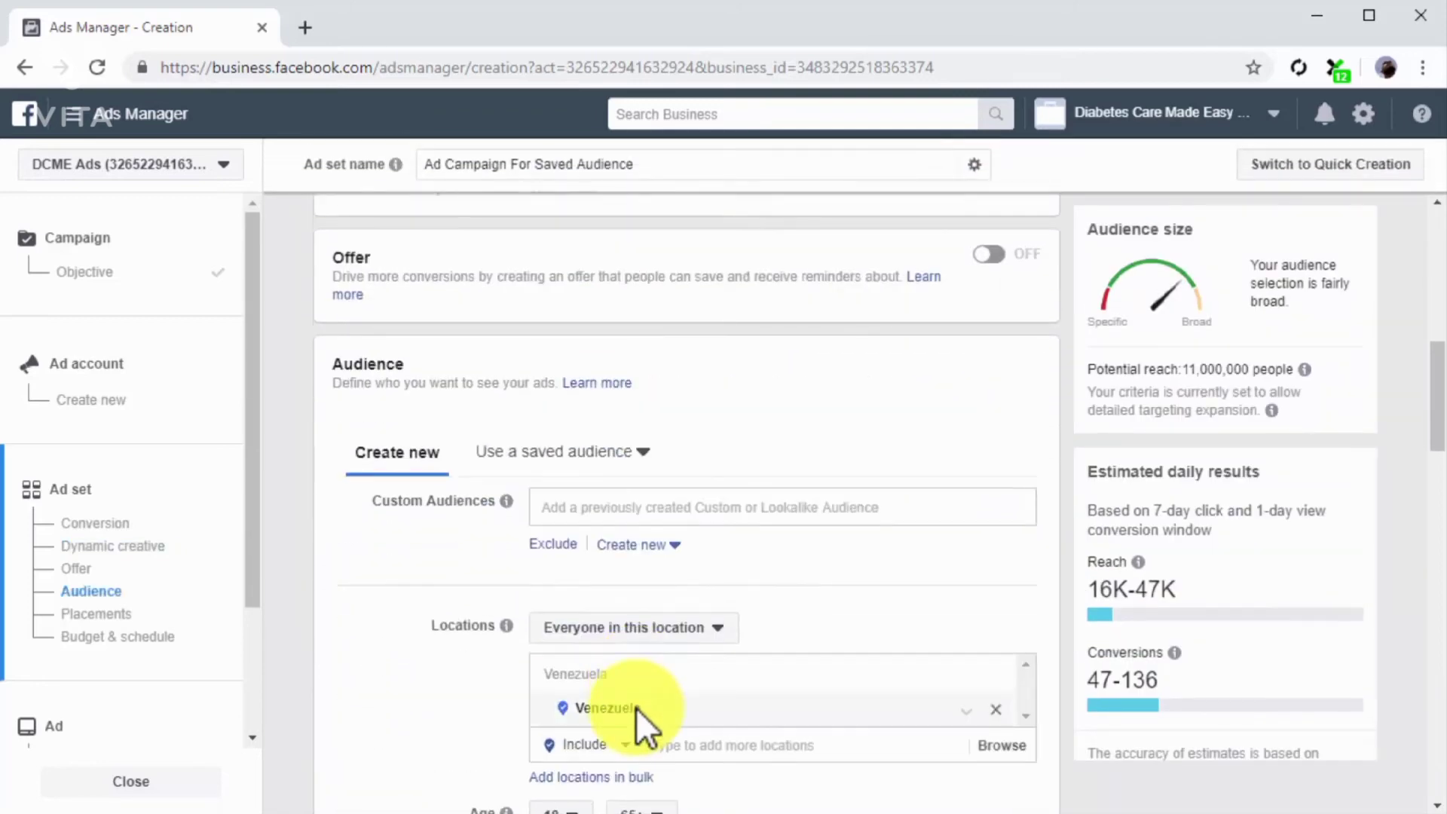
click(565, 449)
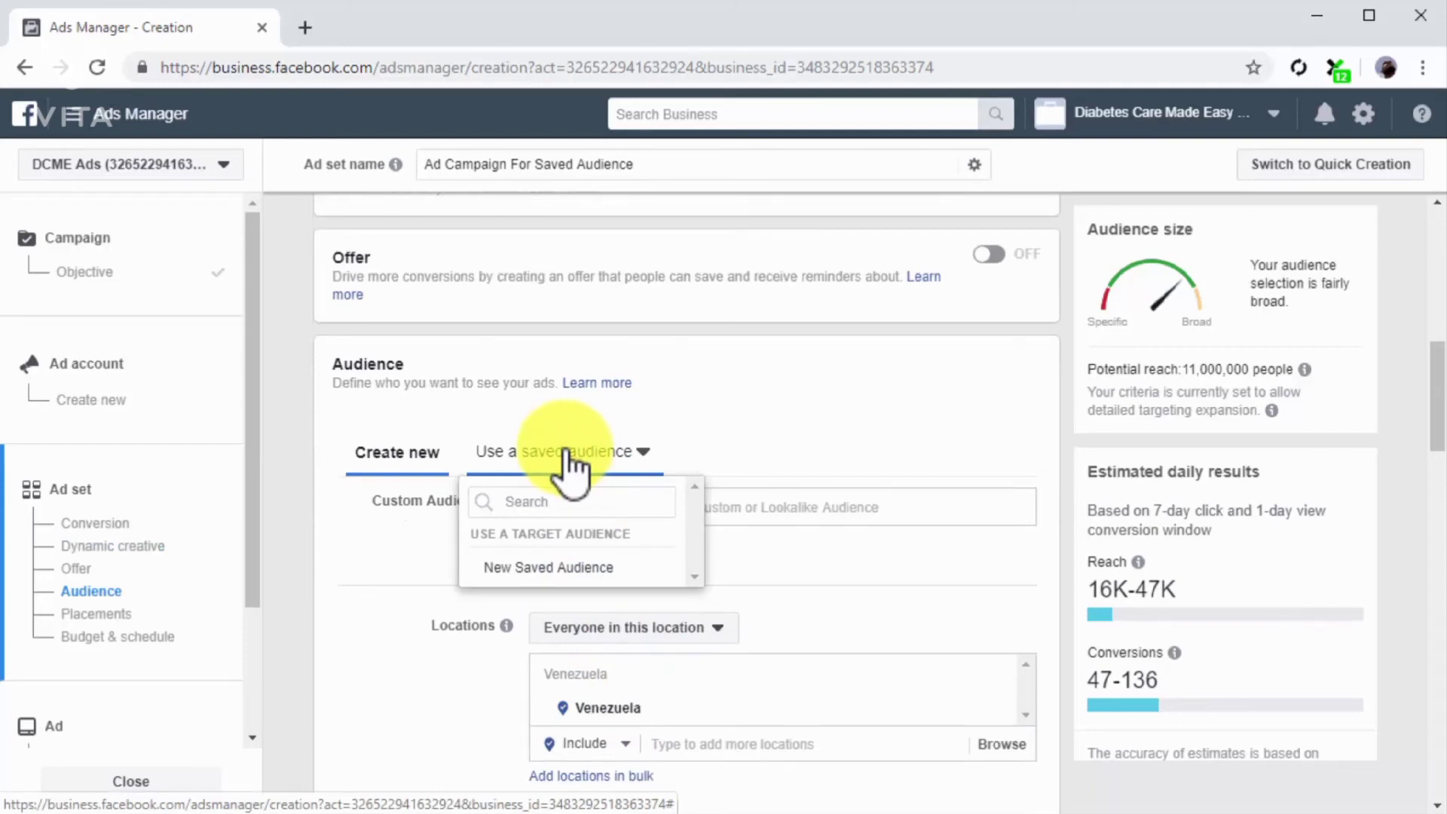
mouse_move(580, 569)
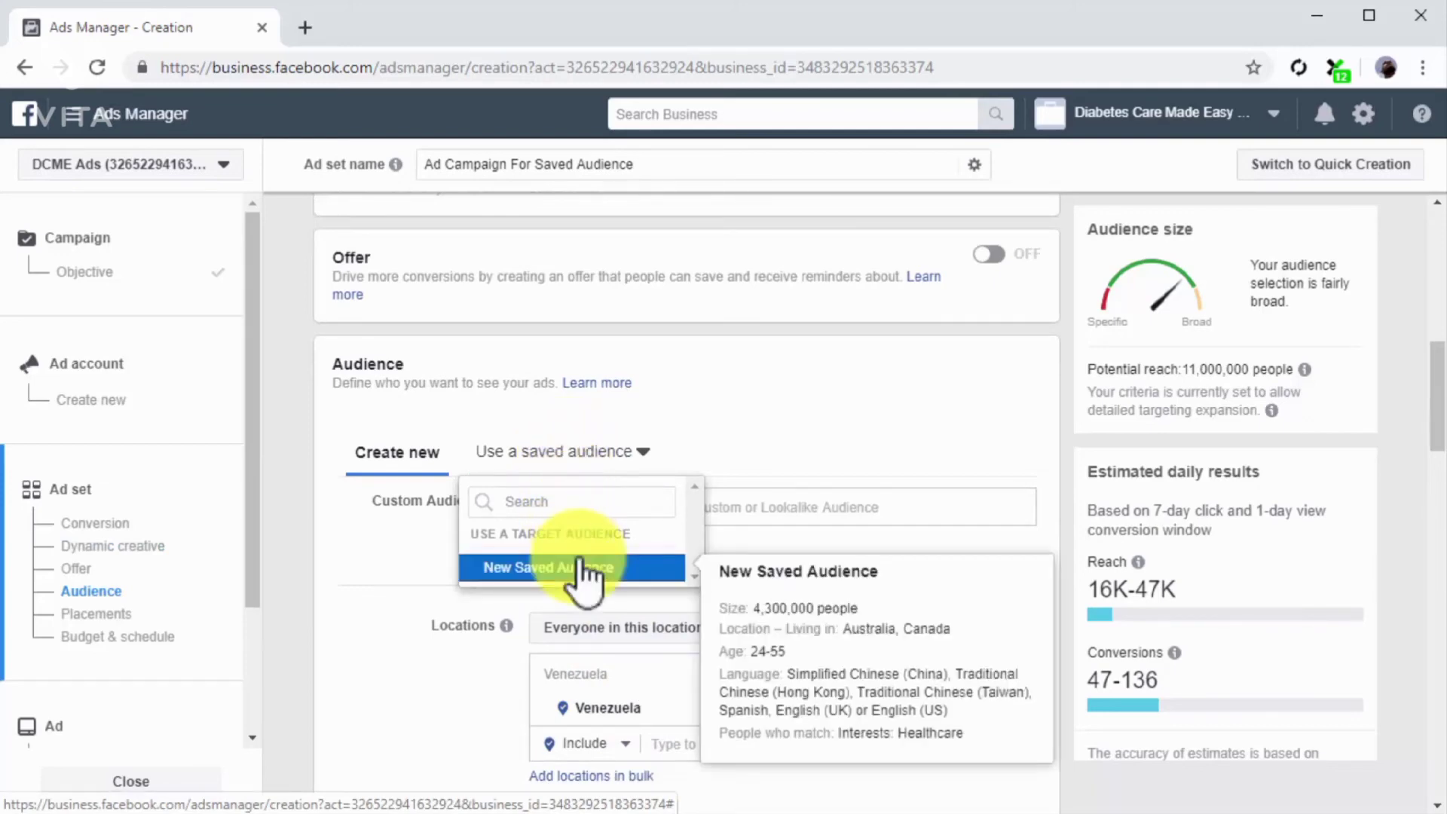
click(581, 573)
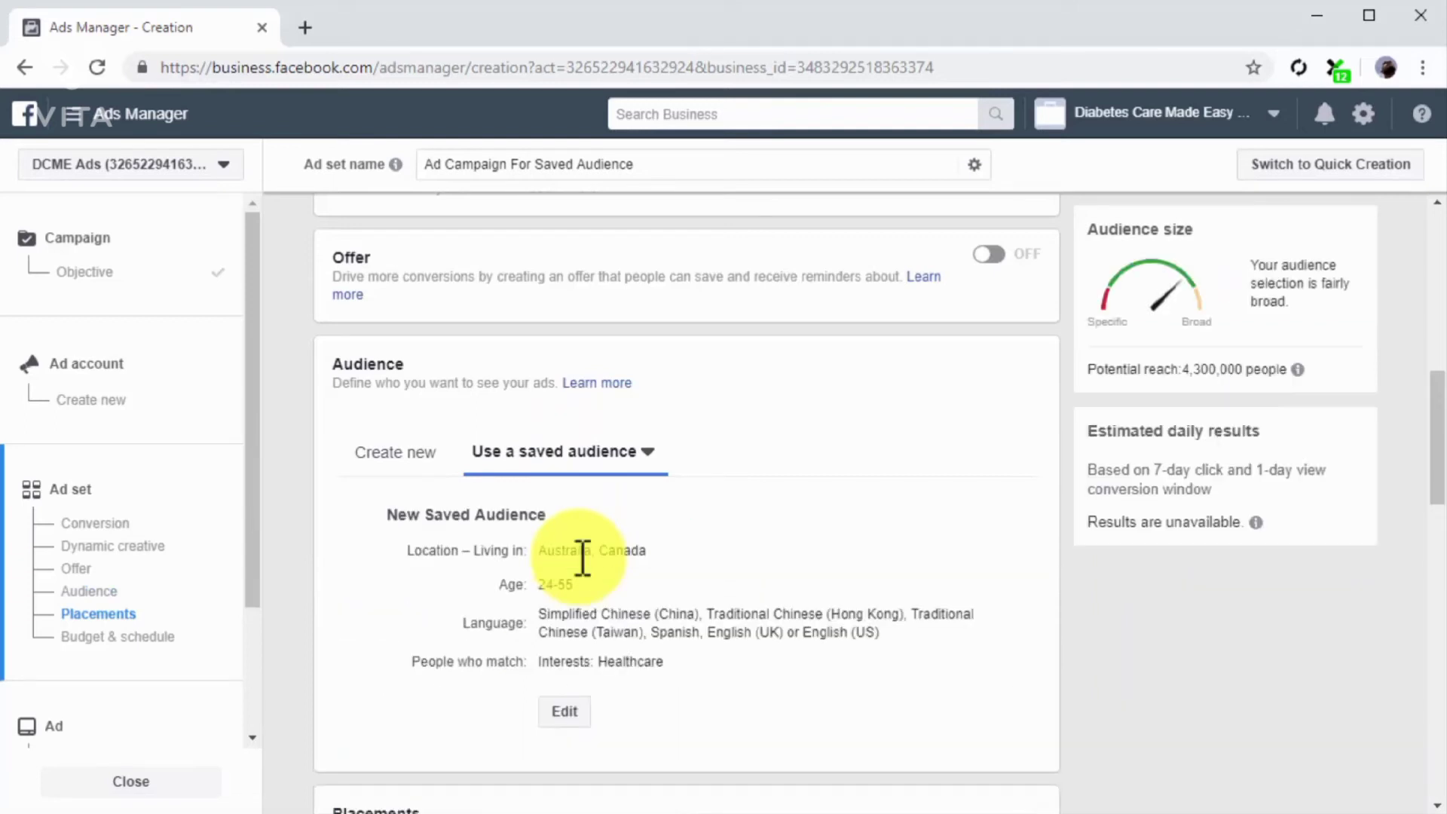
Step: Set the ad set's daily budget to $10.00 and continue to the ad settings
scroll(663, 704, down, 6)
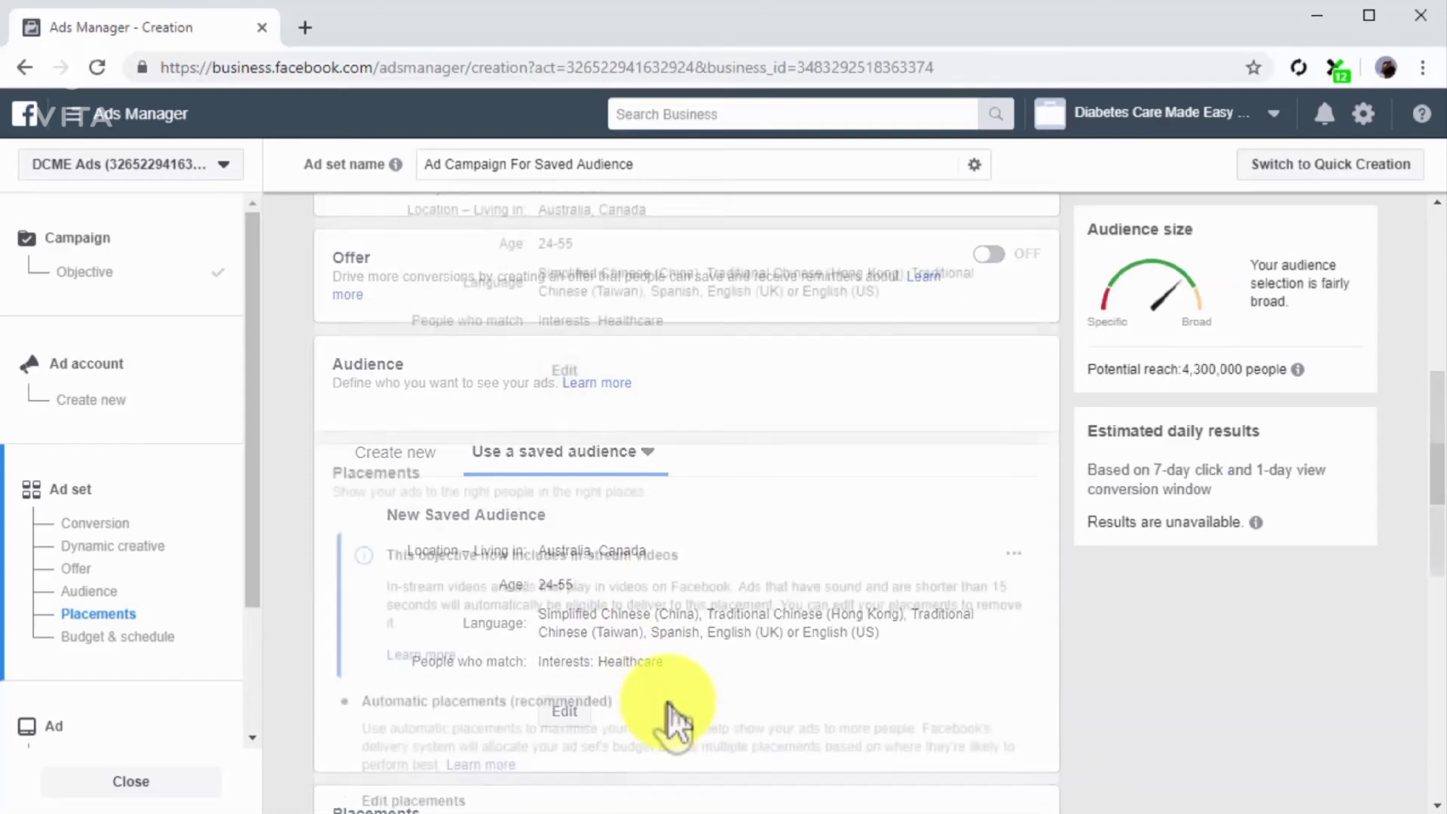
scroll(667, 702, down, 11)
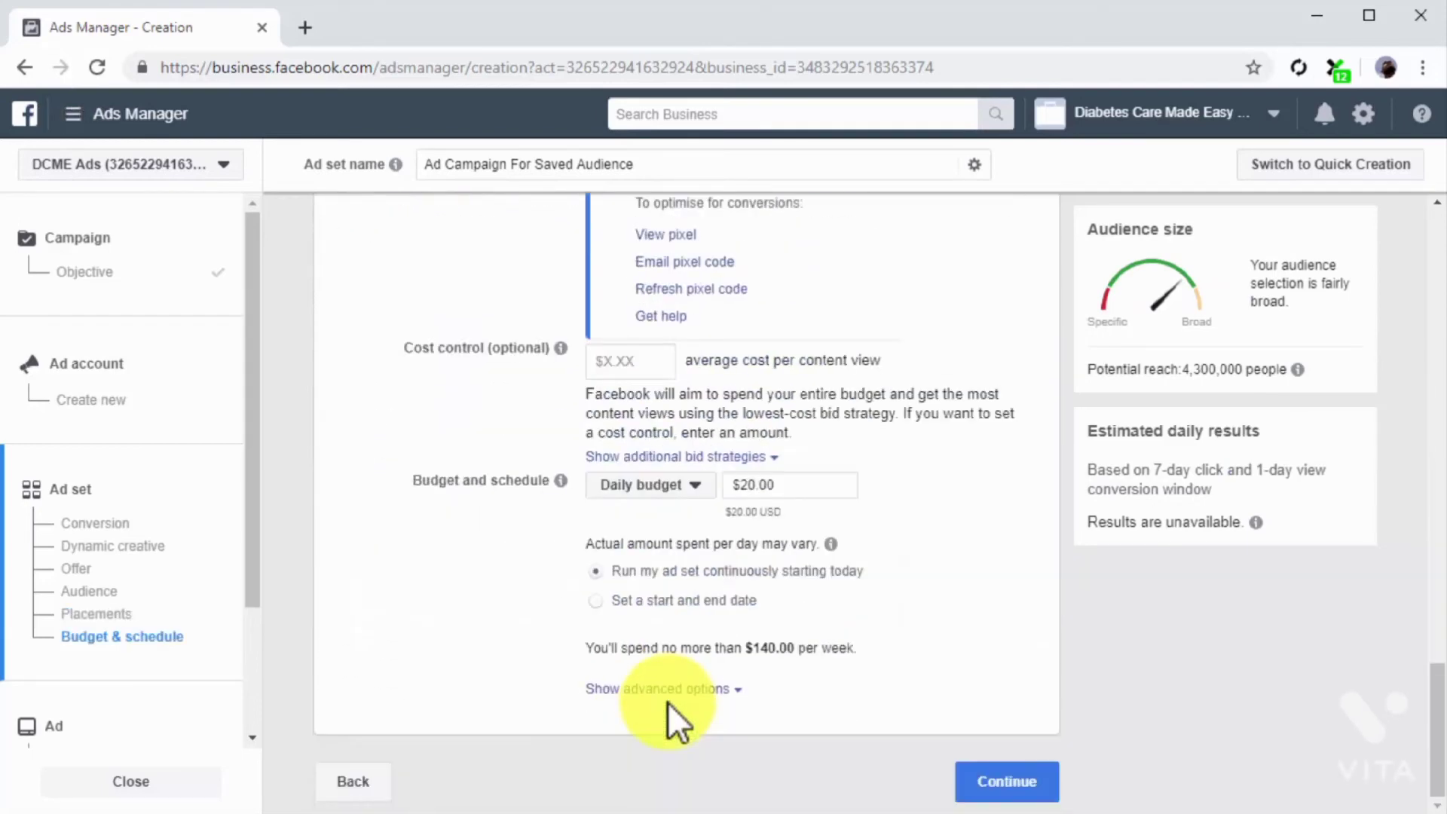
click(787, 485)
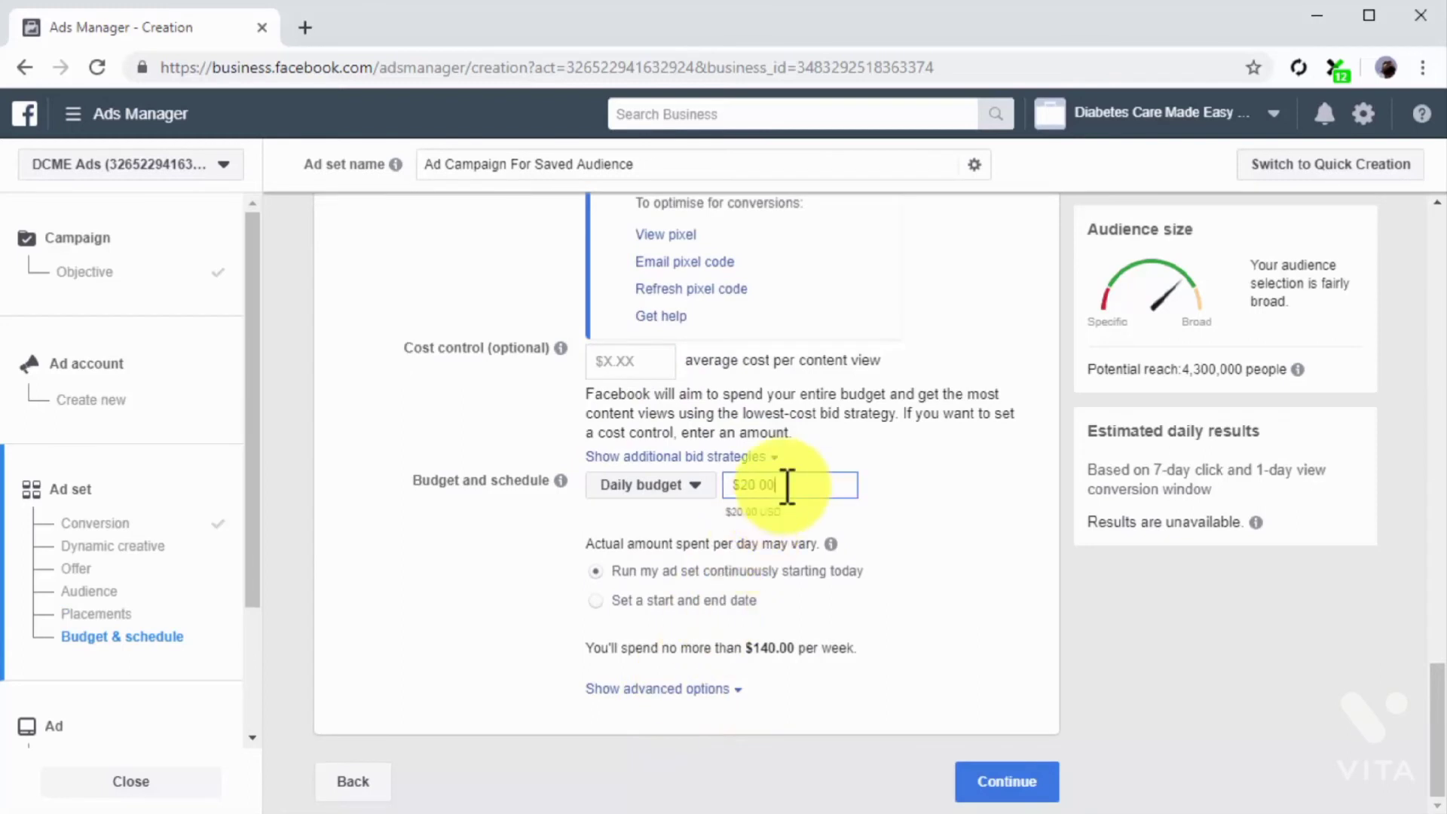
key(BackSpace)
key(BackSpace)
key(BackSpace)
key(BackSpace)
key(BackSpace)
text(10)
click(860, 535)
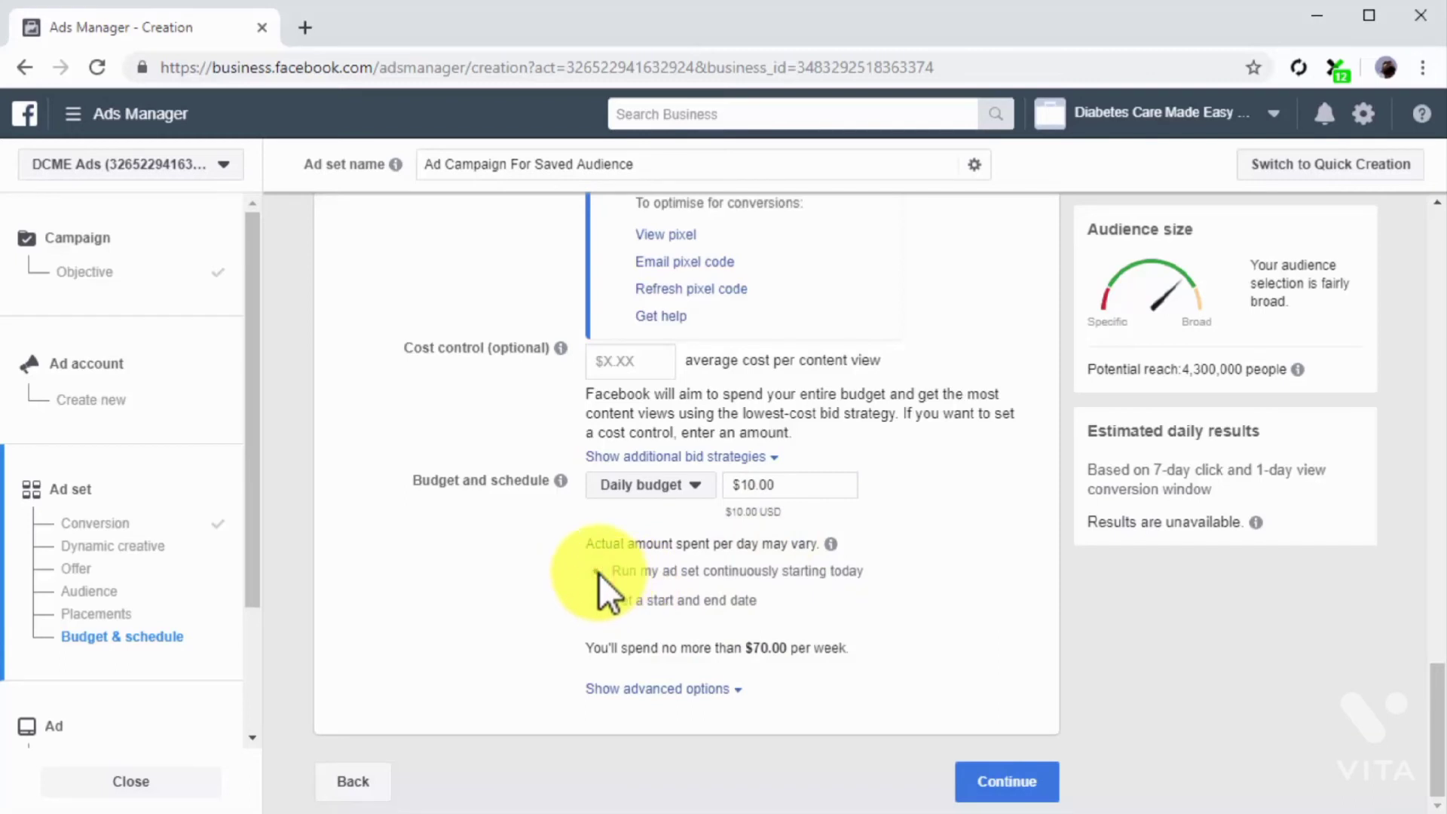
click(968, 780)
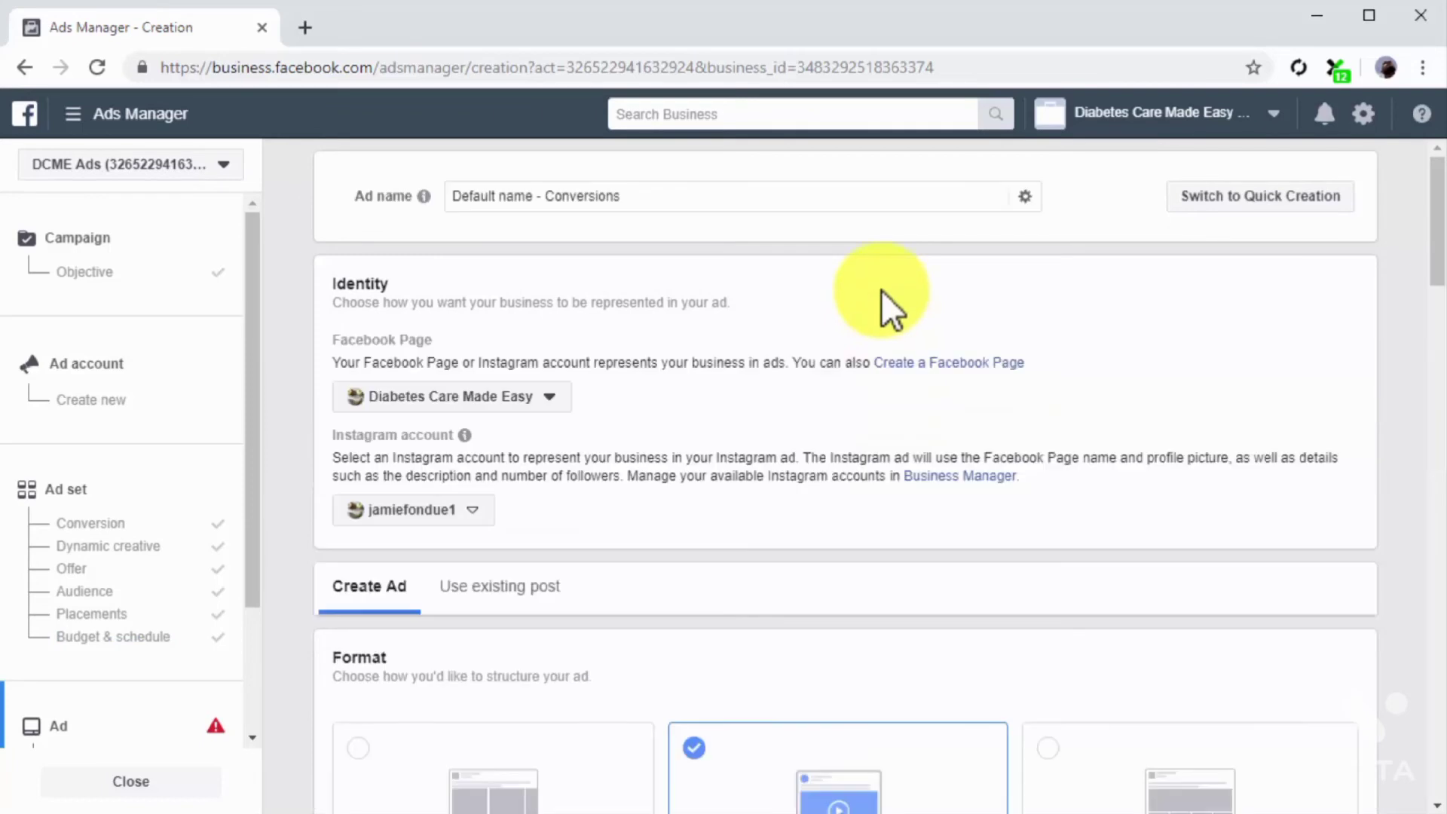
Step: Name the ad "Ad for New Saved Audience" and select Diabetes Care Made Easy as its Facebook Page
triple_click(833, 201)
text(Ad for New Saved Audience)
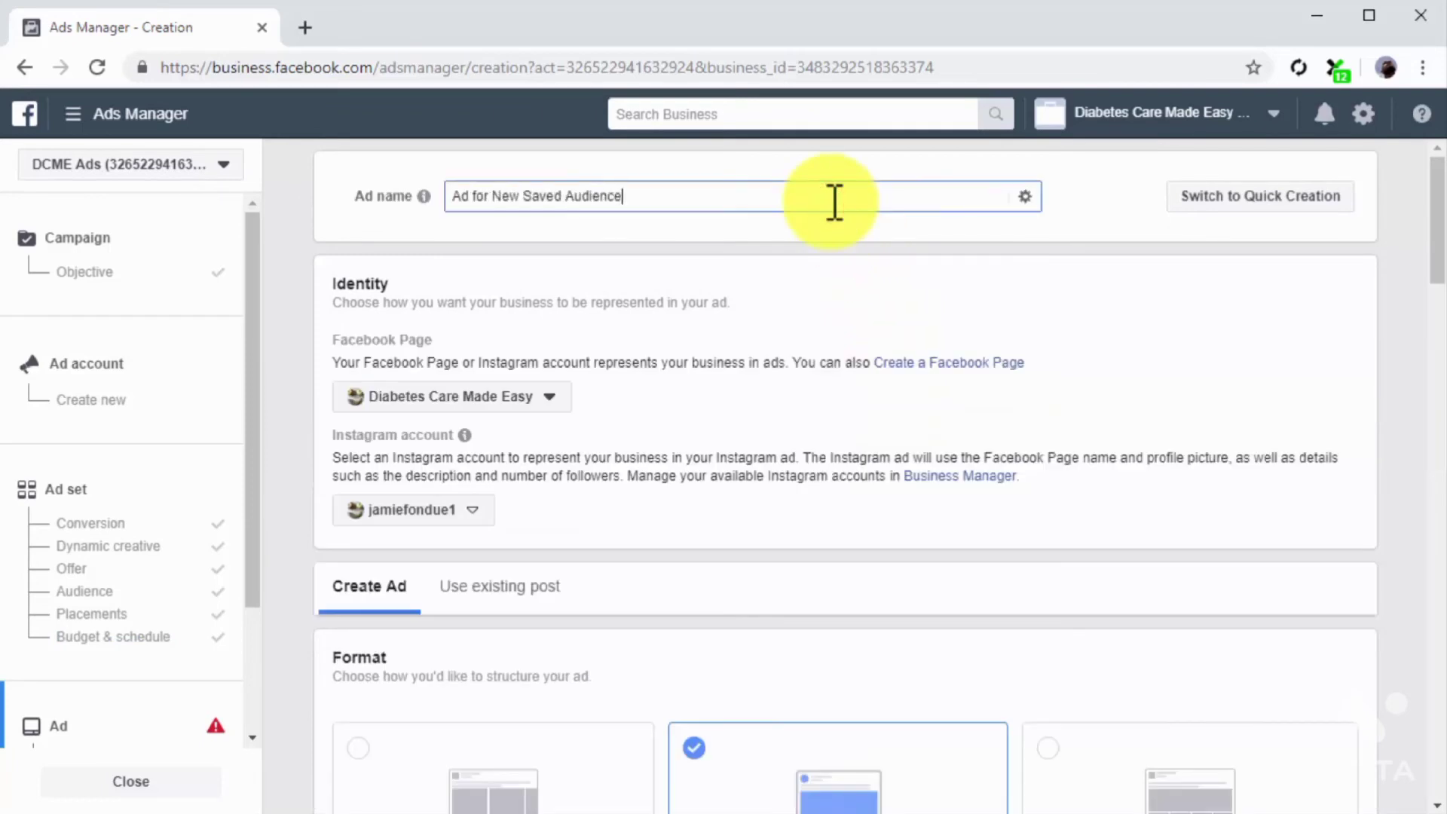
click(548, 393)
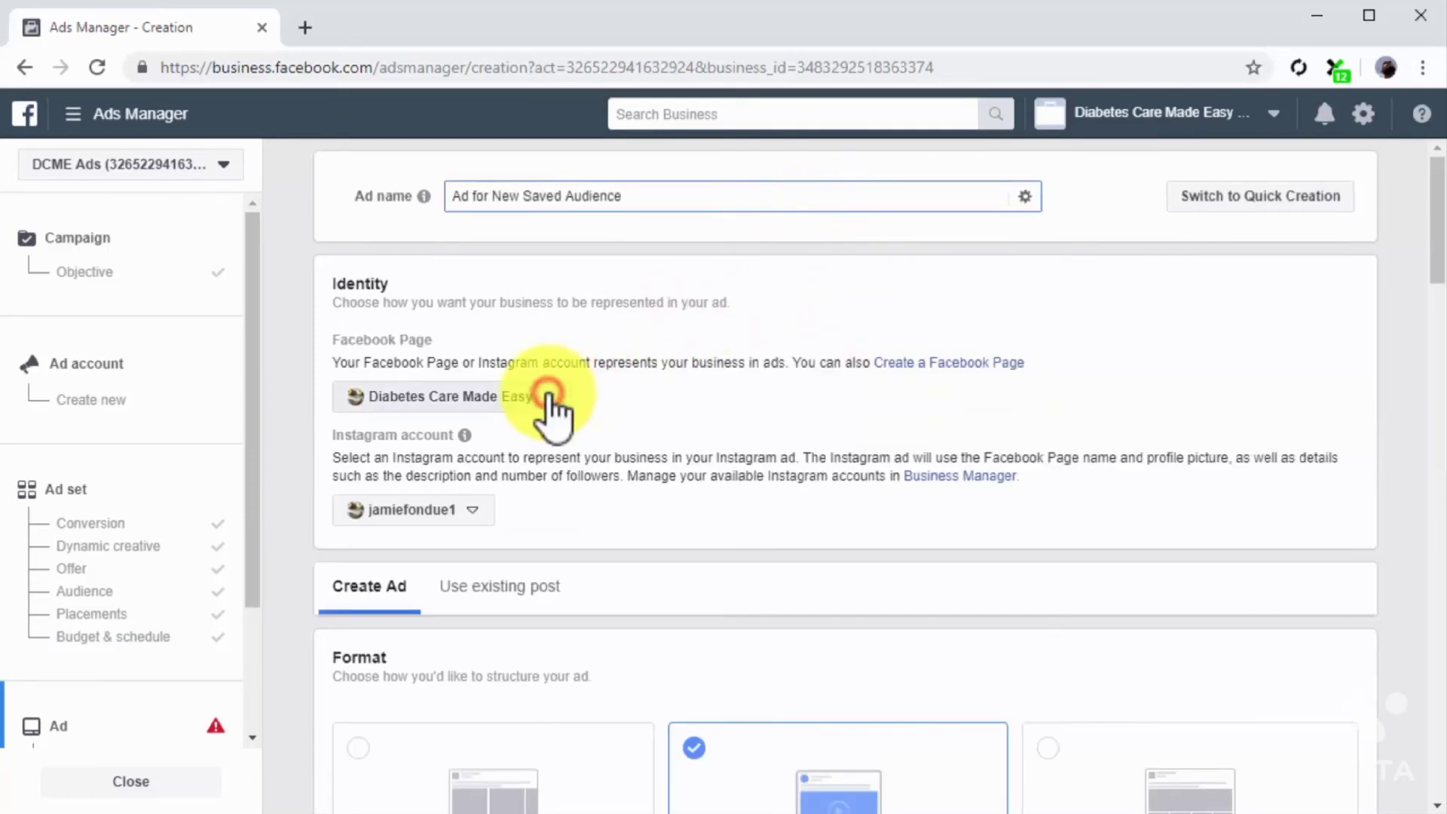
click(574, 479)
click(567, 510)
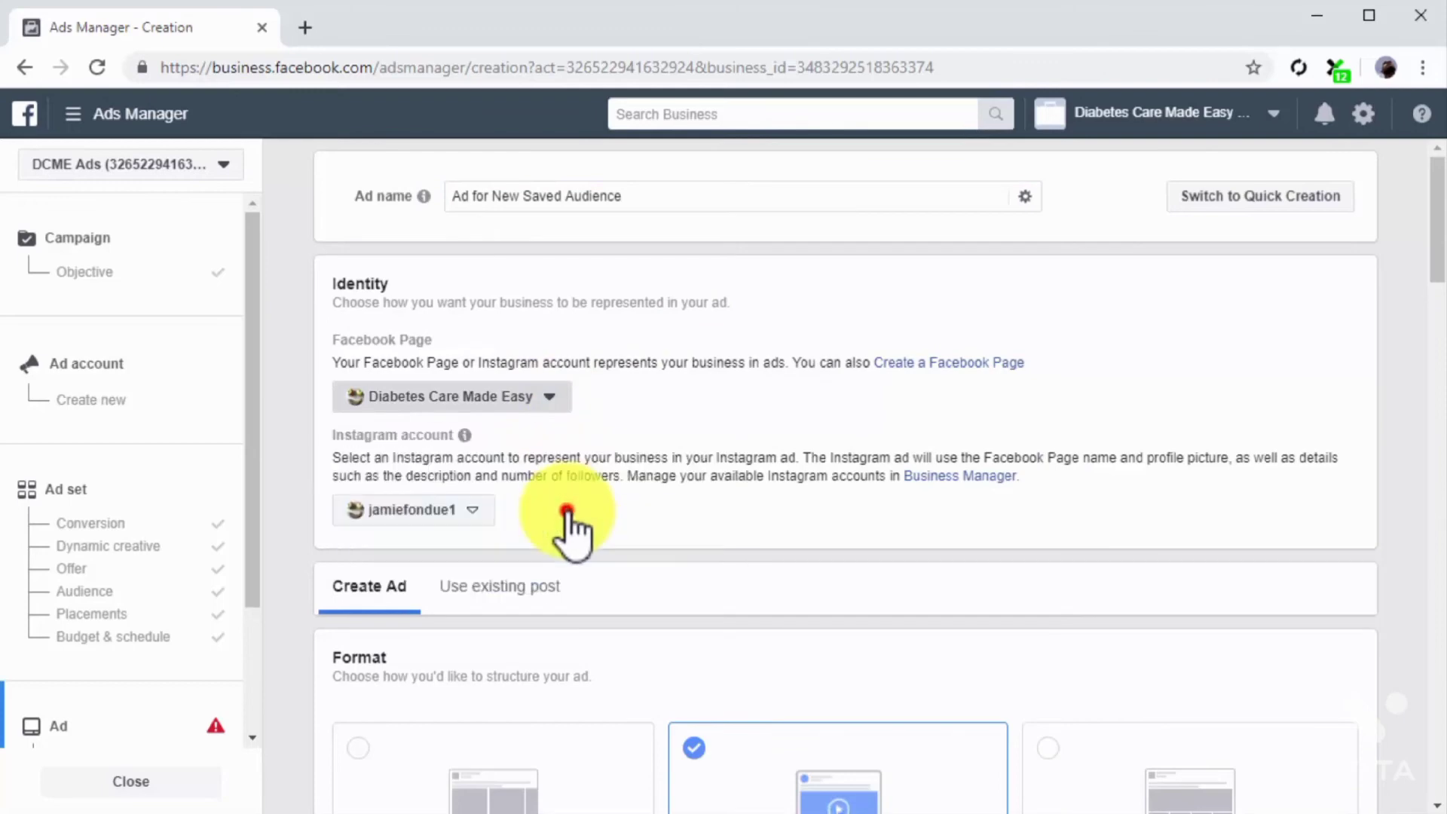
Step: Choose the single image or video format and set the primary text to "Get a printable version of our Diabetes Care Made Easy Mini Guide when you visit our site today."
scroll(565, 524, down, 3)
click(868, 620)
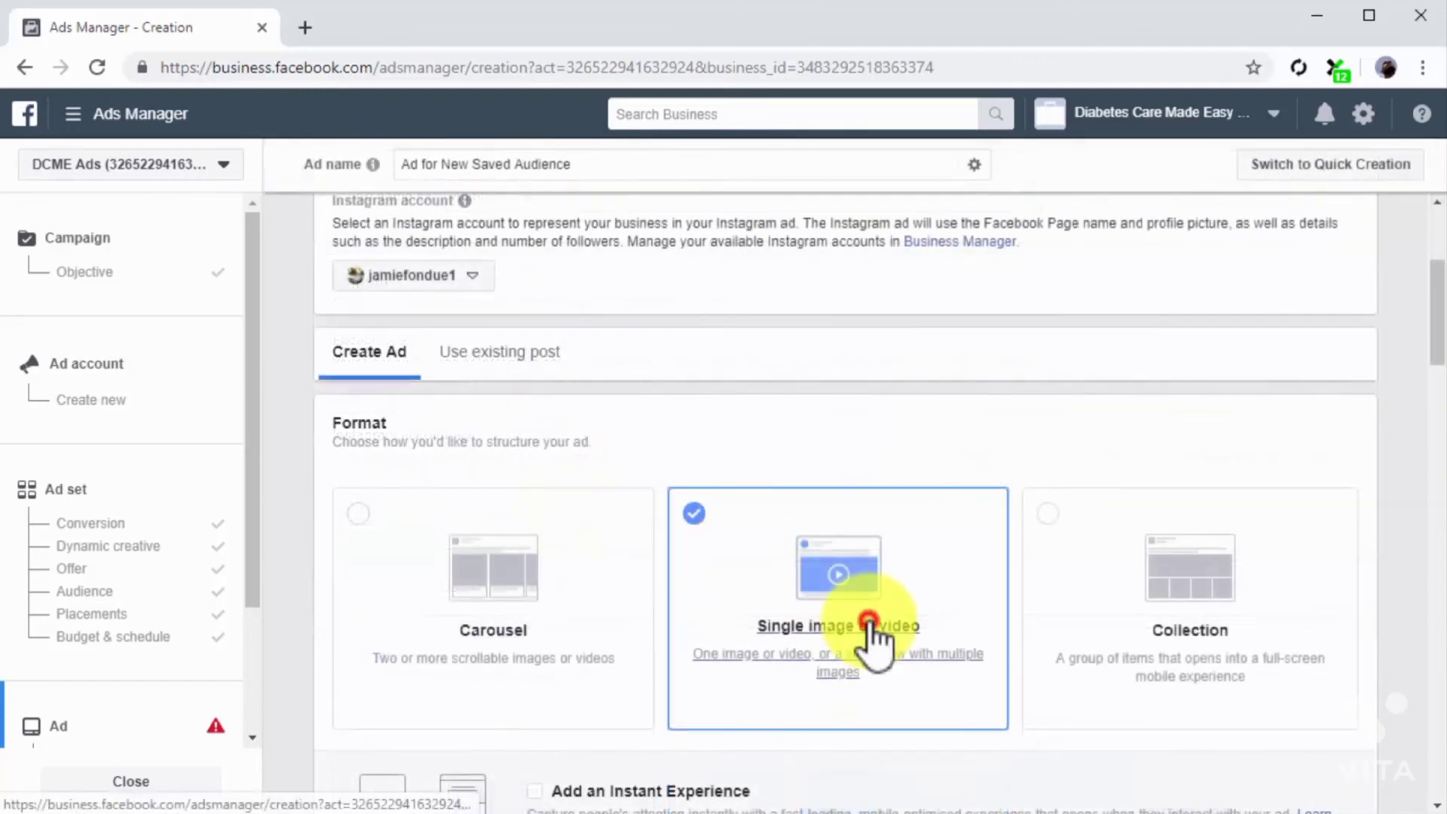
scroll(868, 621, down, 6)
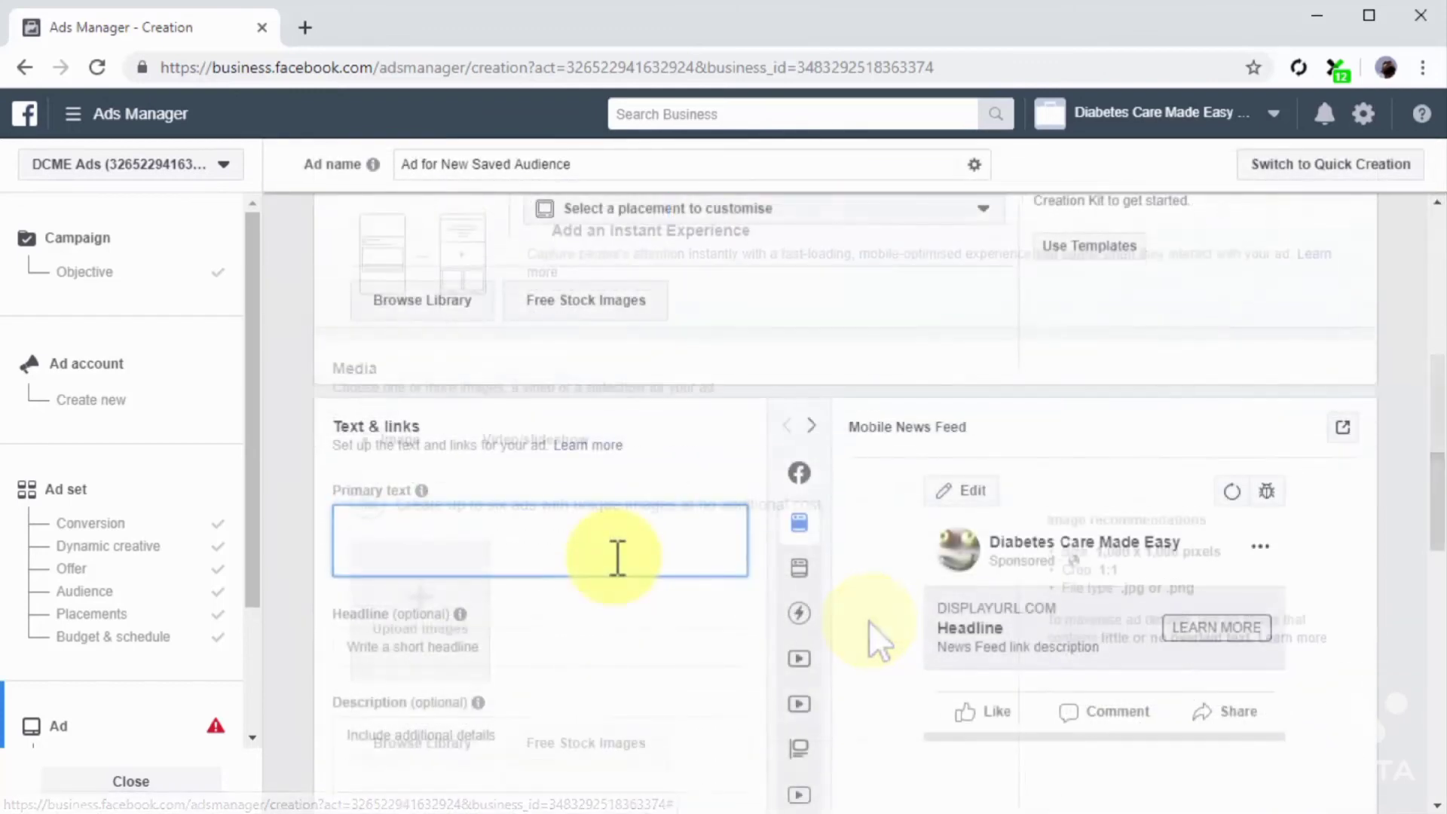
click(616, 558)
text(Get a printable version of our Diabetes Care Made Easy Mini Guide when you visit our site today.)
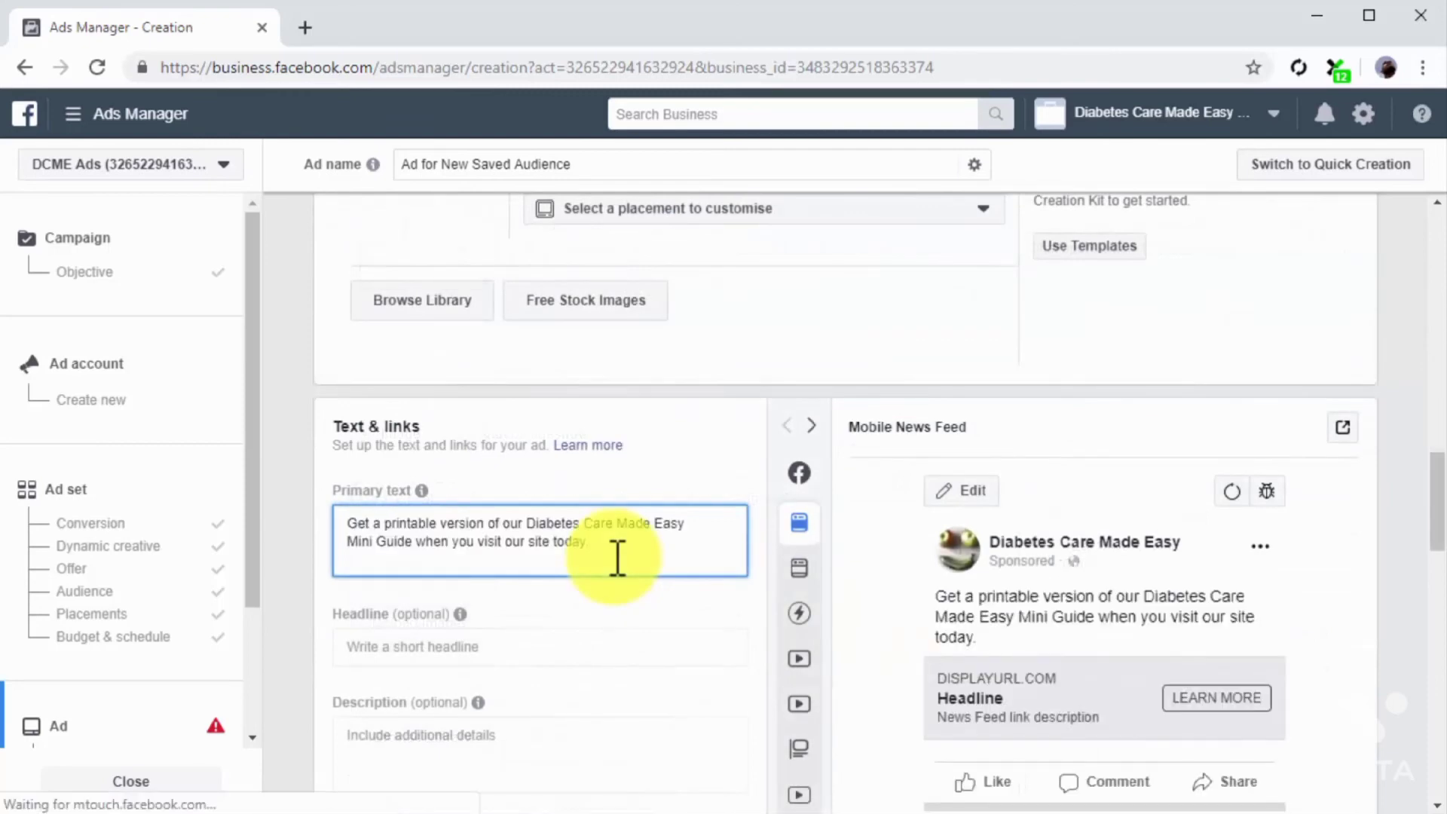
Step: Select Website as the ad's destination and set the website URL to diabetescaremadeeasy.com/dcme2
scroll(617, 558, down, 3)
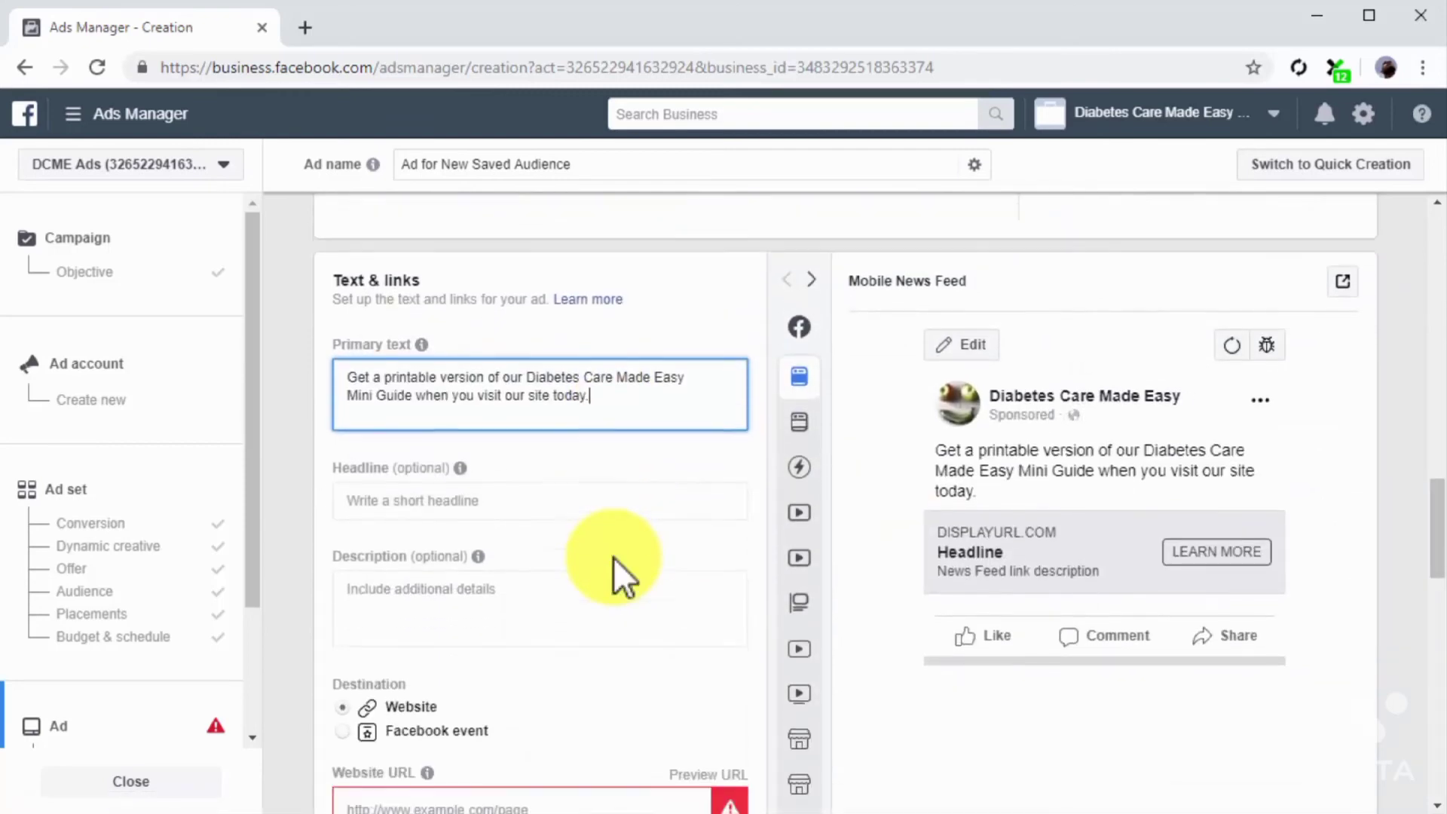
scroll(616, 557, down, 1)
click(363, 510)
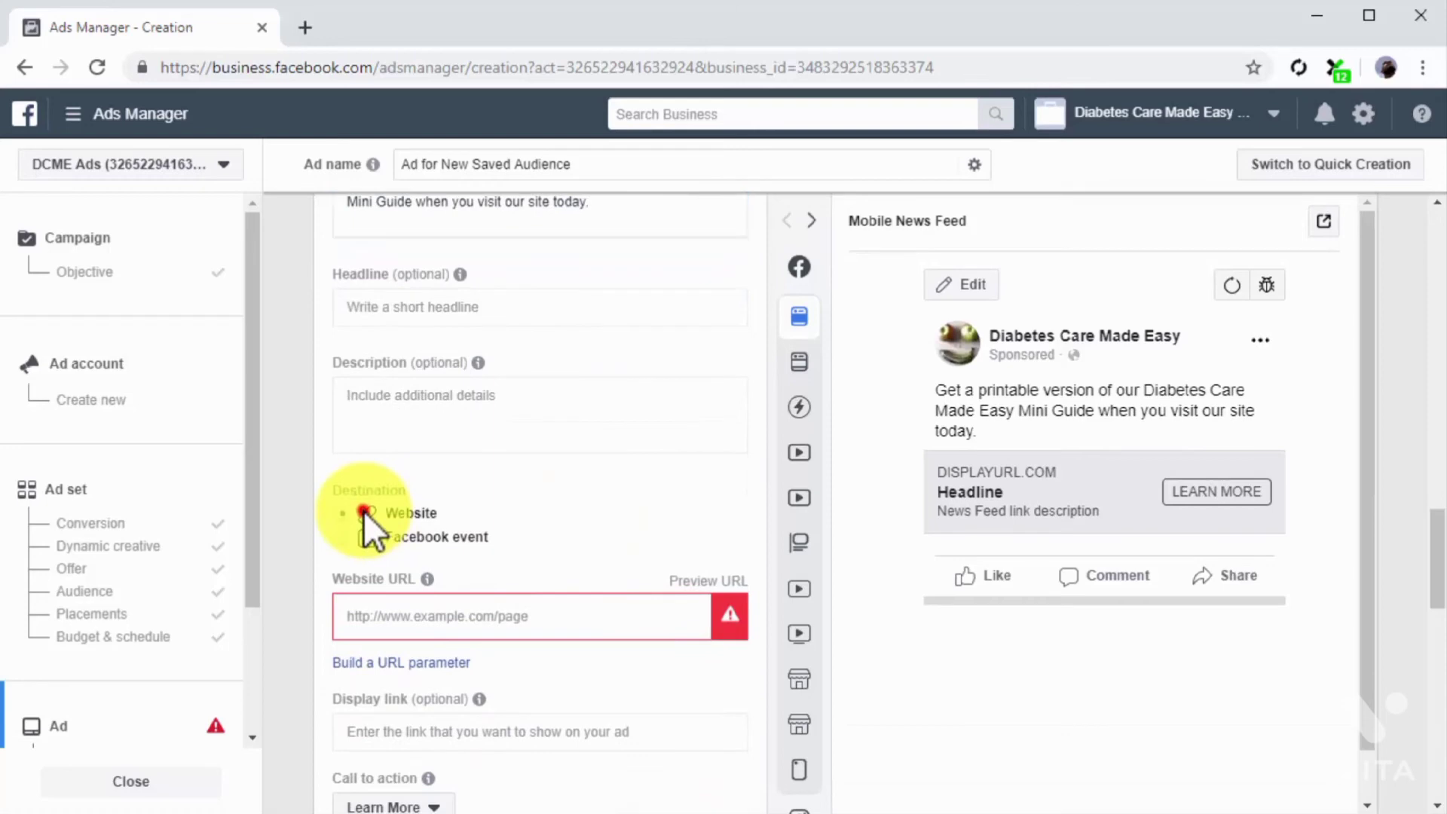
click(442, 608)
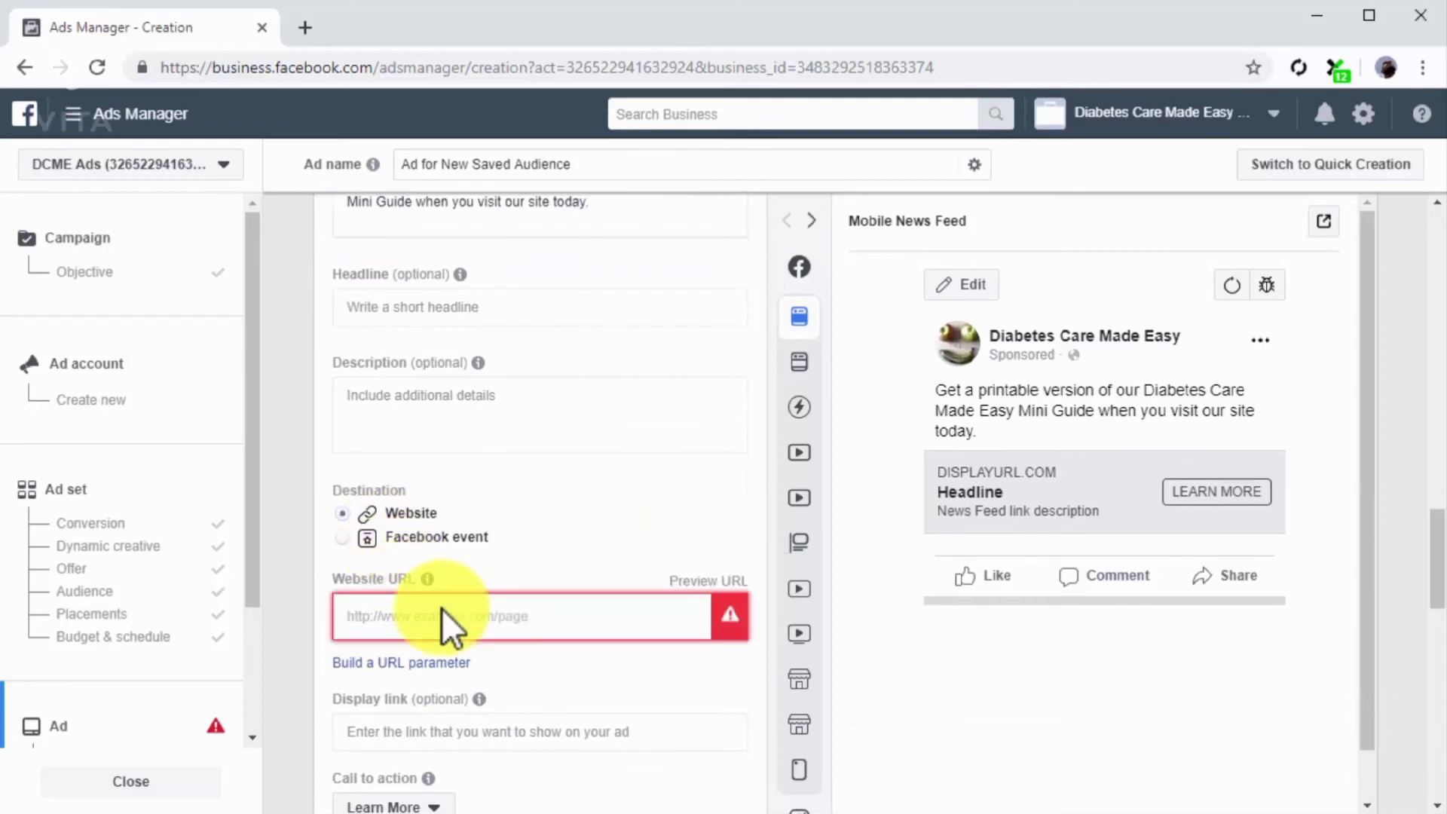
text(diabetescaremadeeasy.com/dcme2)
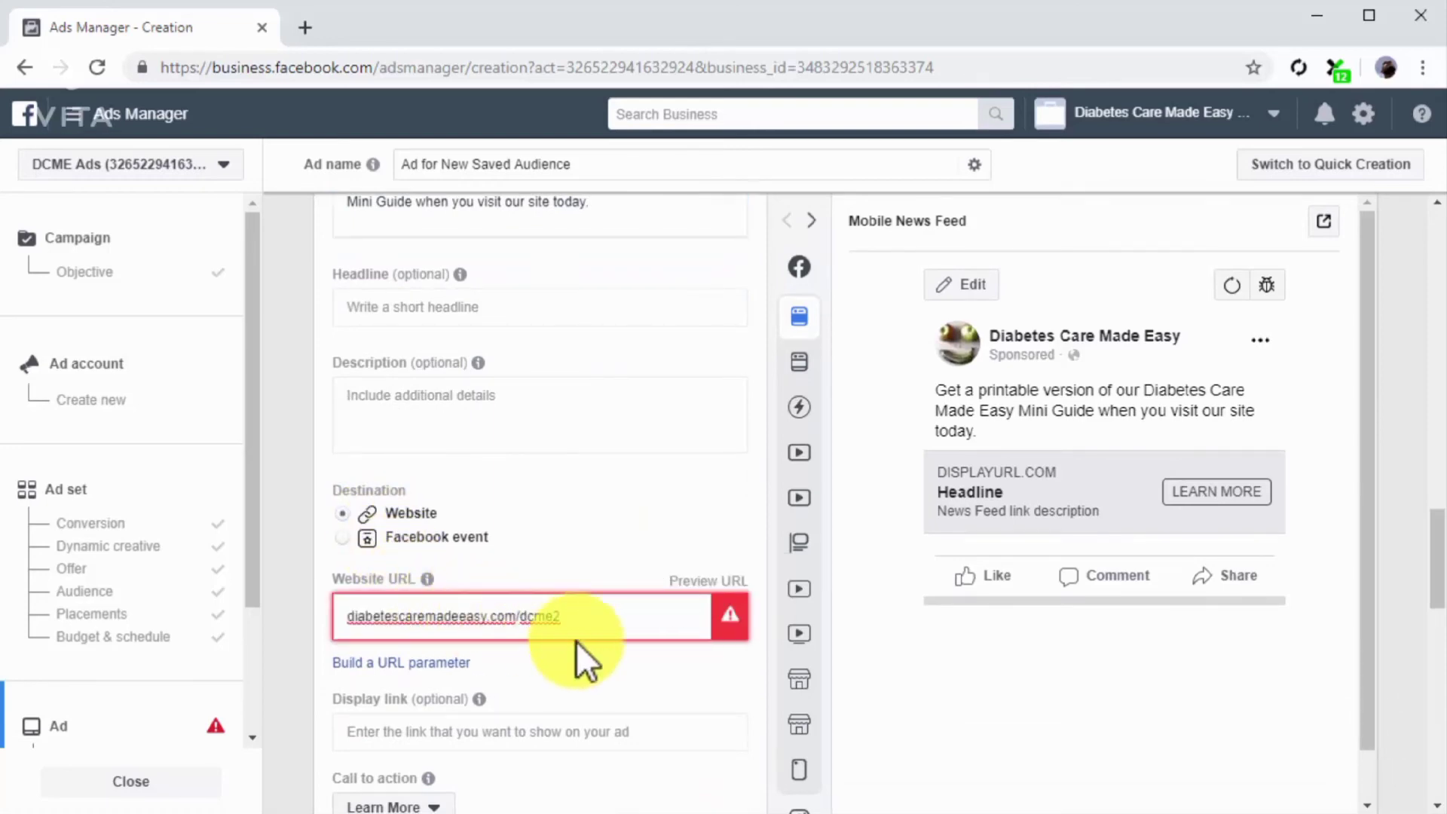
click(630, 652)
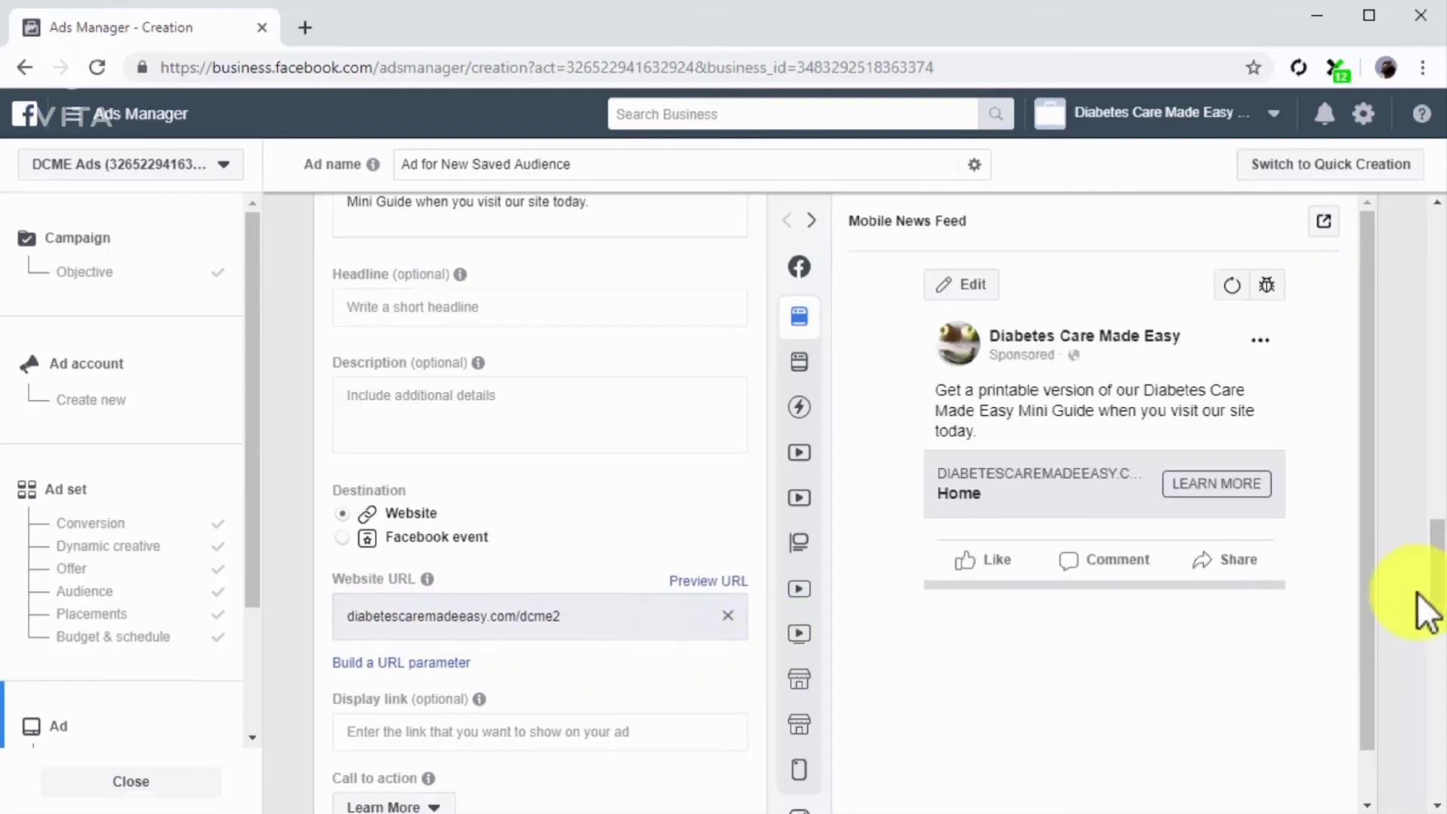
Step: Preview the ad in the Desktop News Feed and the next placement, and look over the remaining settings down to the URL parameters
click(818, 211)
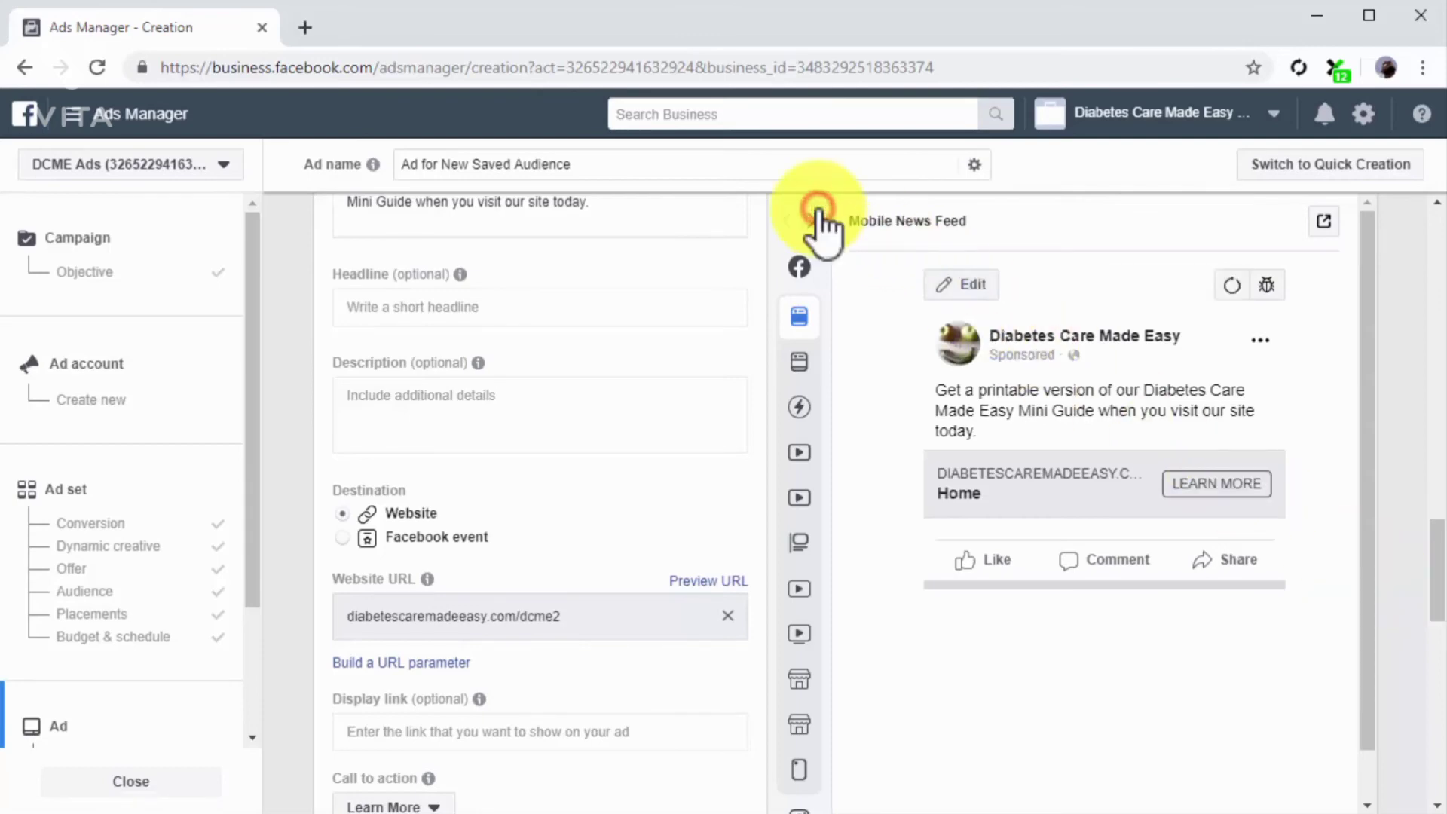
click(819, 217)
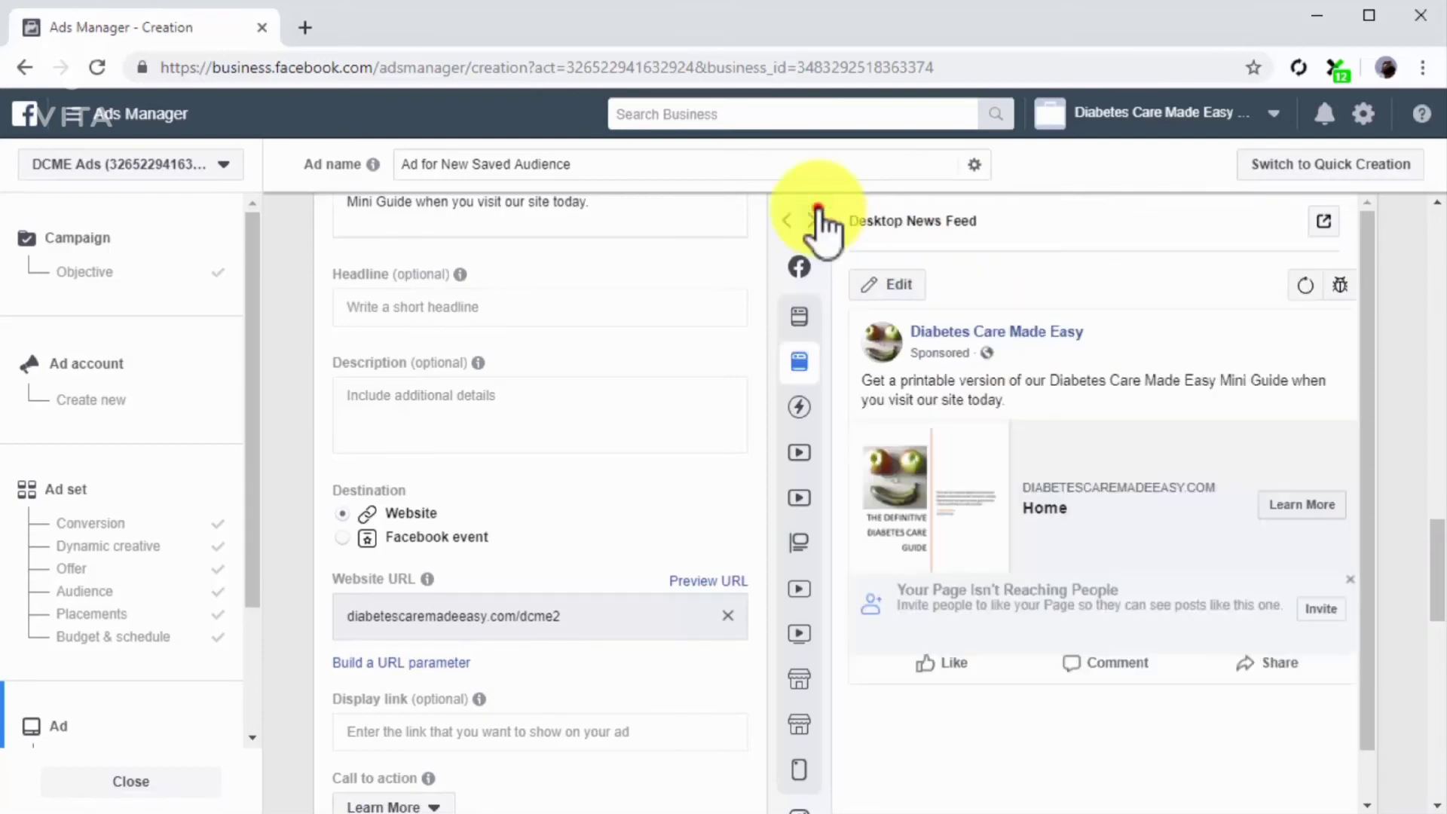
scroll(1324, 688, down, 10)
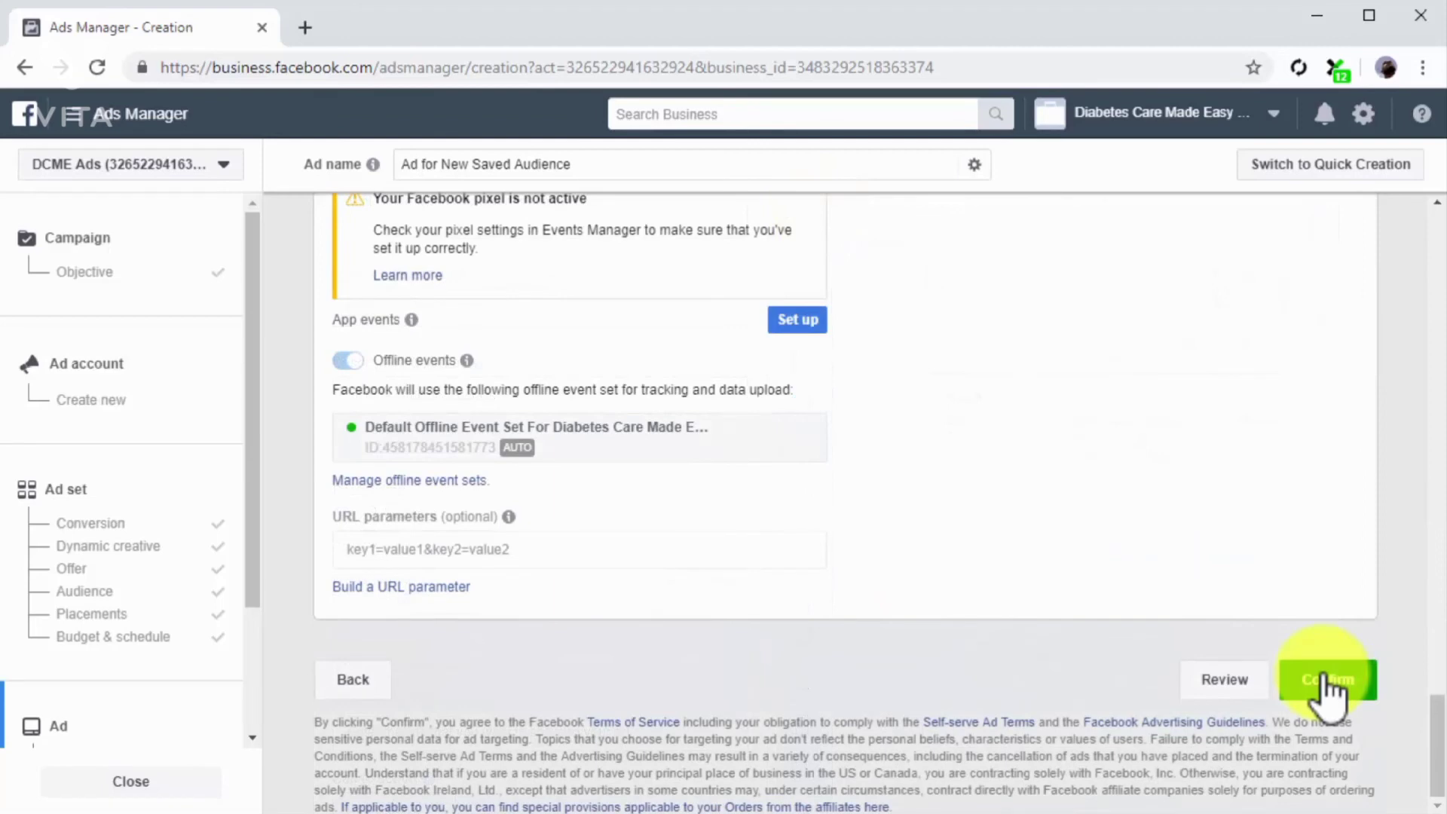